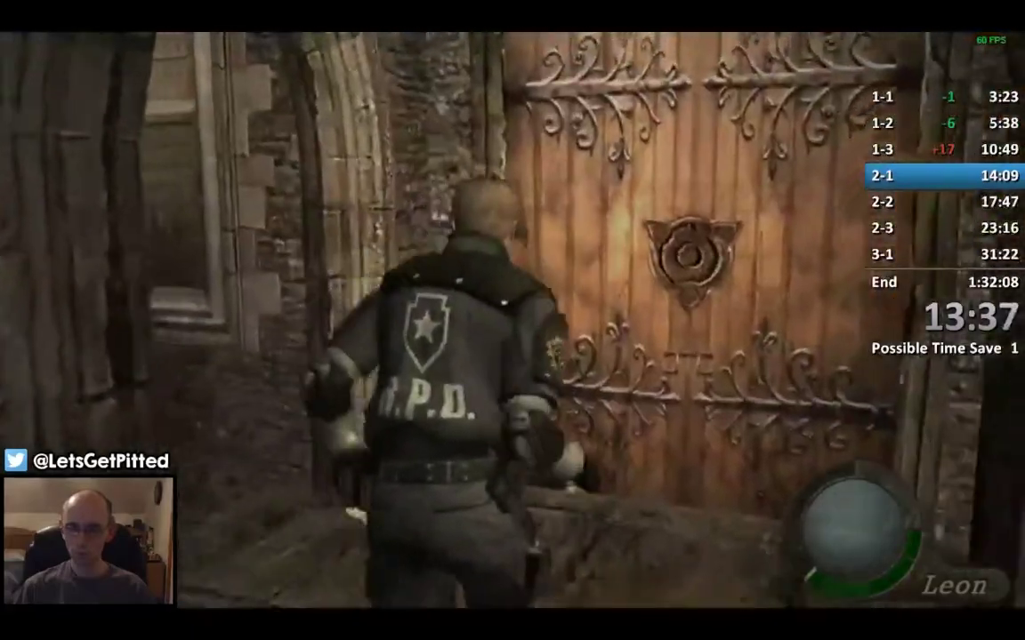
Check the medallion in Key Items, then pause and choose Return to Main Menu.
key("f")
key("Return")
key("Return")
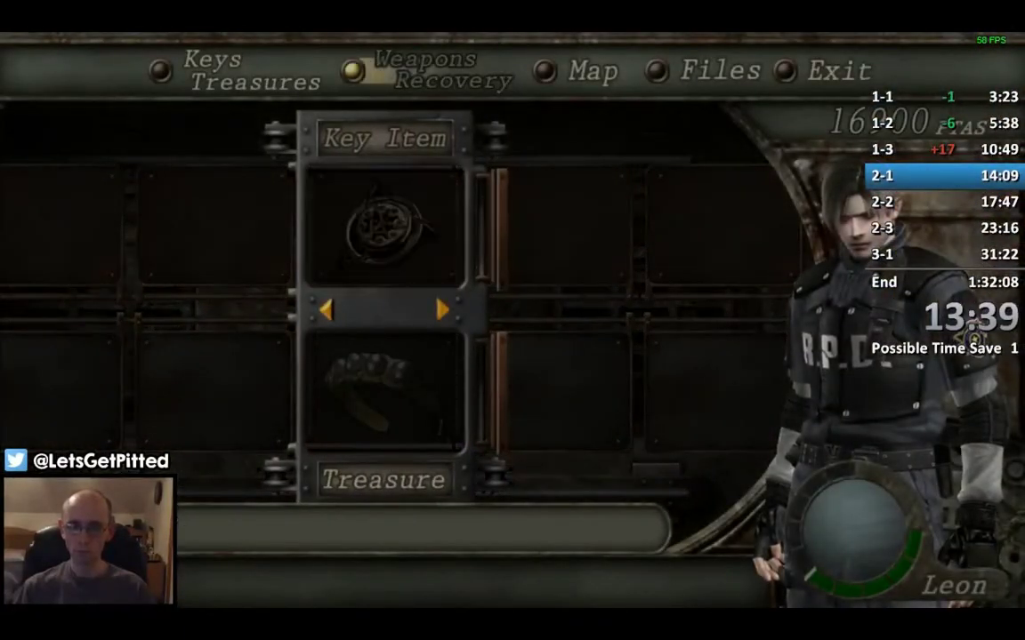
key("Escape")
key("Return")
key("Down")
key("Down")
key("Return")
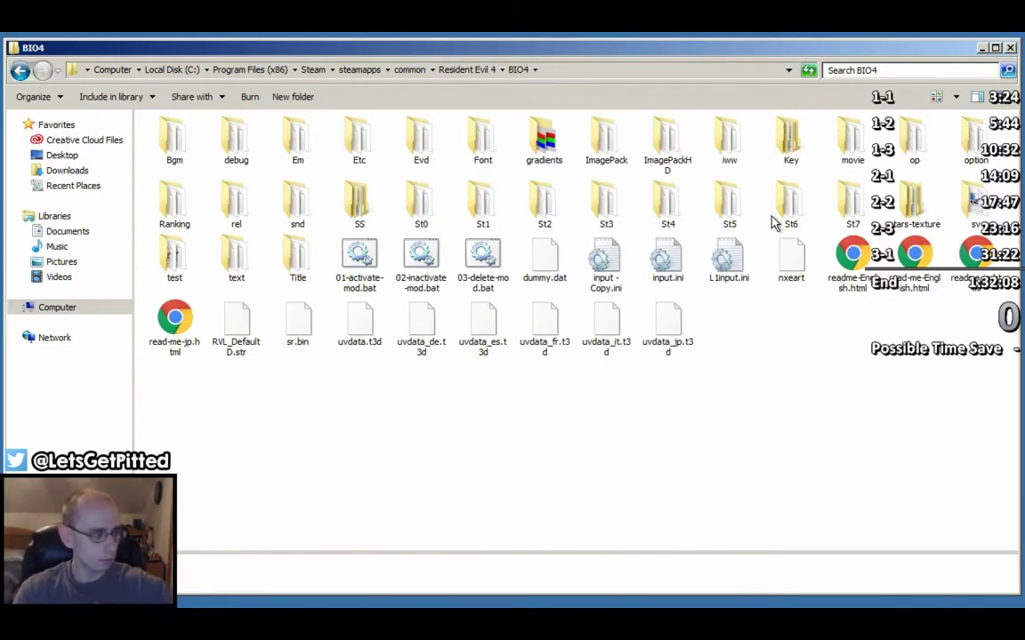
Duplicate input.ini with Copy here, creating input - Copy.ini in the BIO4 folder.
left_click(665, 258)
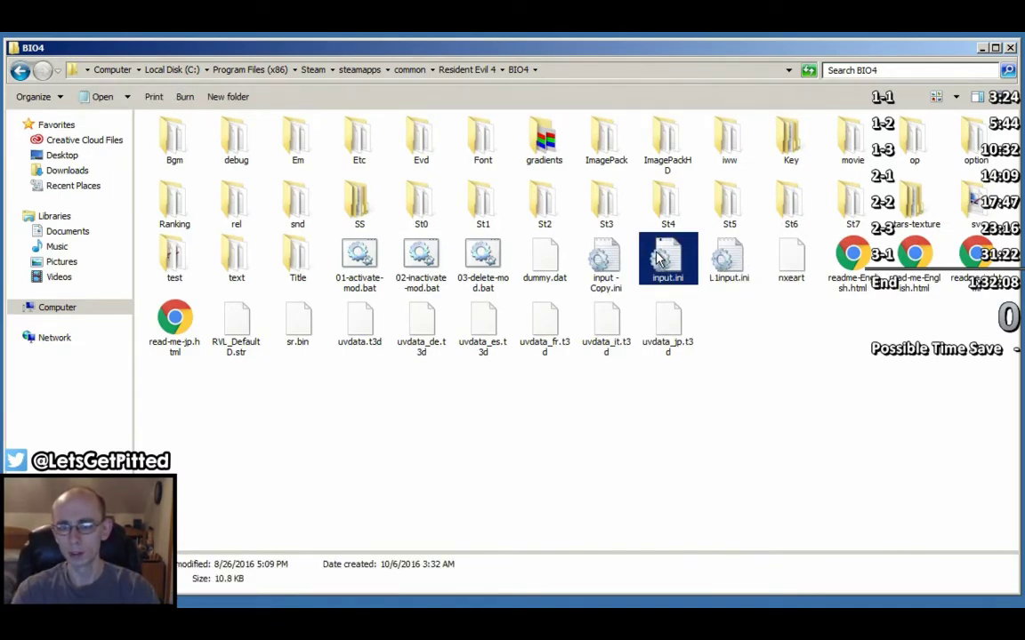
left_click_drag(665, 272, 767, 377)
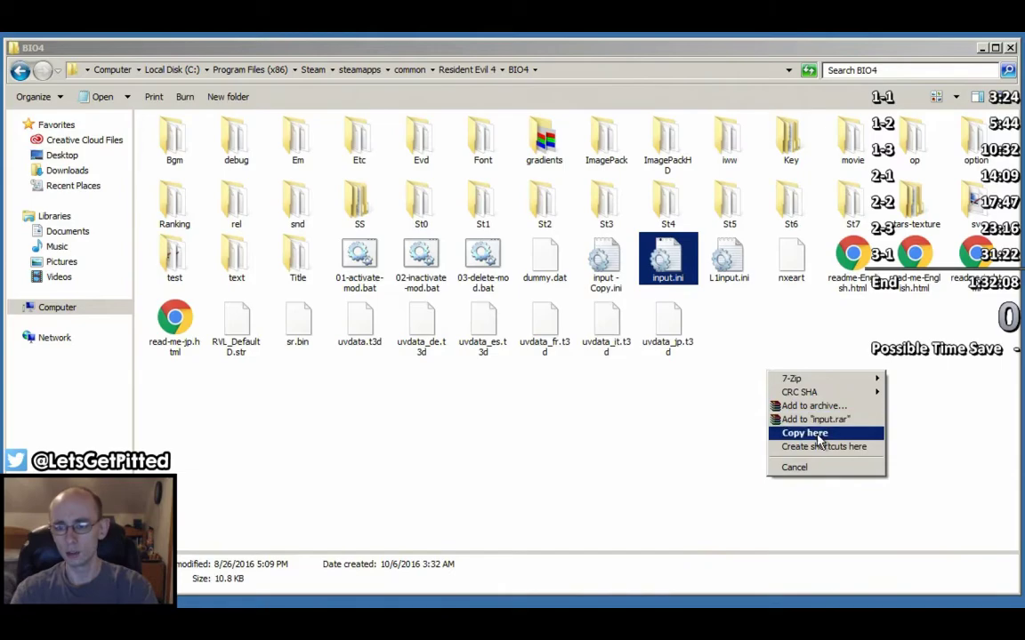
left_click(640, 437)
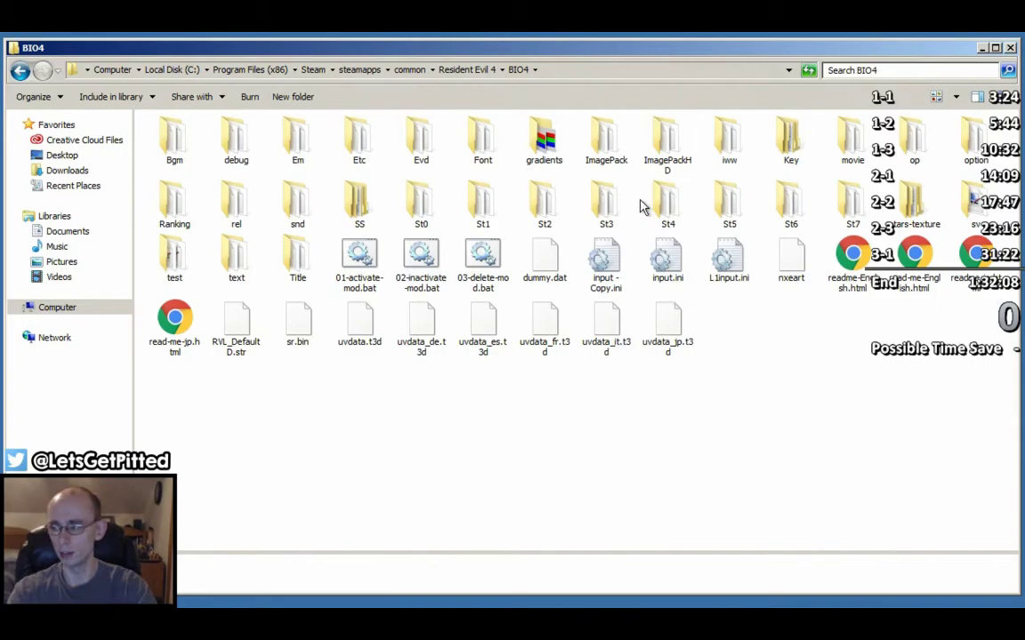
Open input.ini in Notepad and scroll down through its sections.
double_click(665, 260)
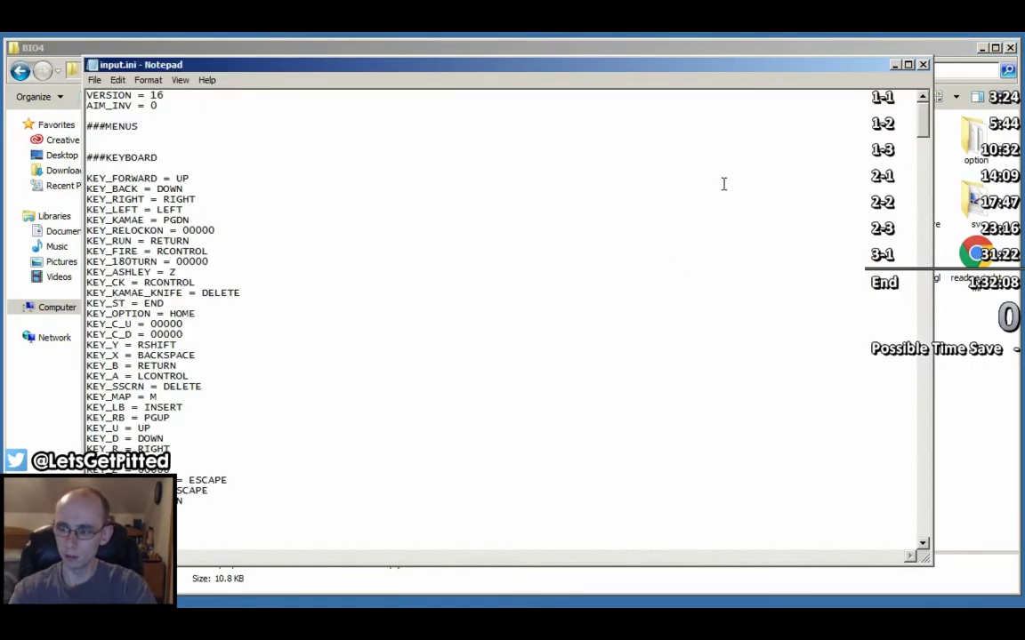
scroll(352, 312, "down", 5)
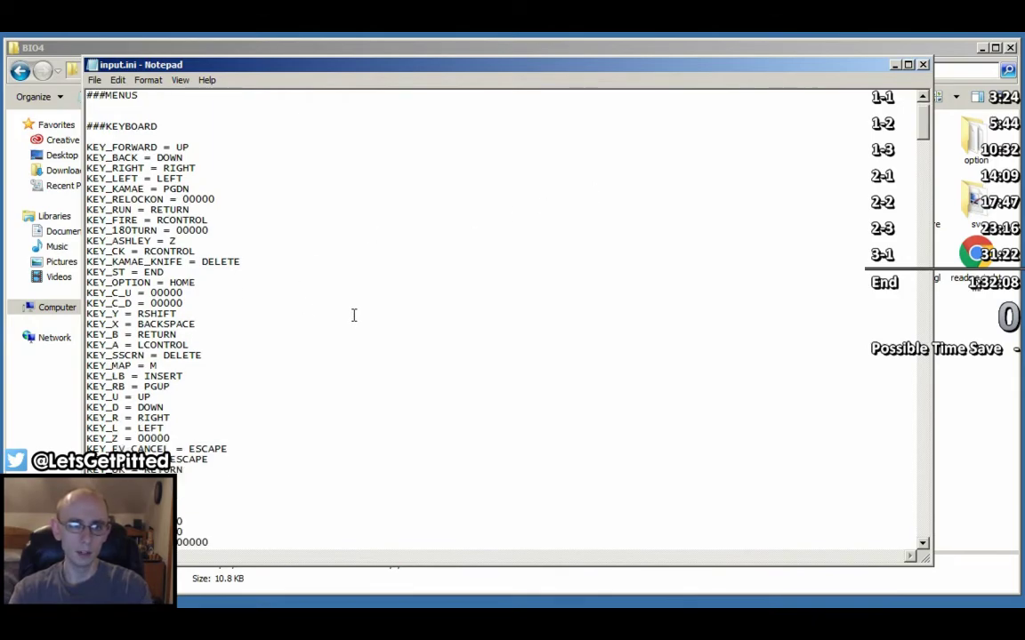
scroll(334, 327, "down", 20)
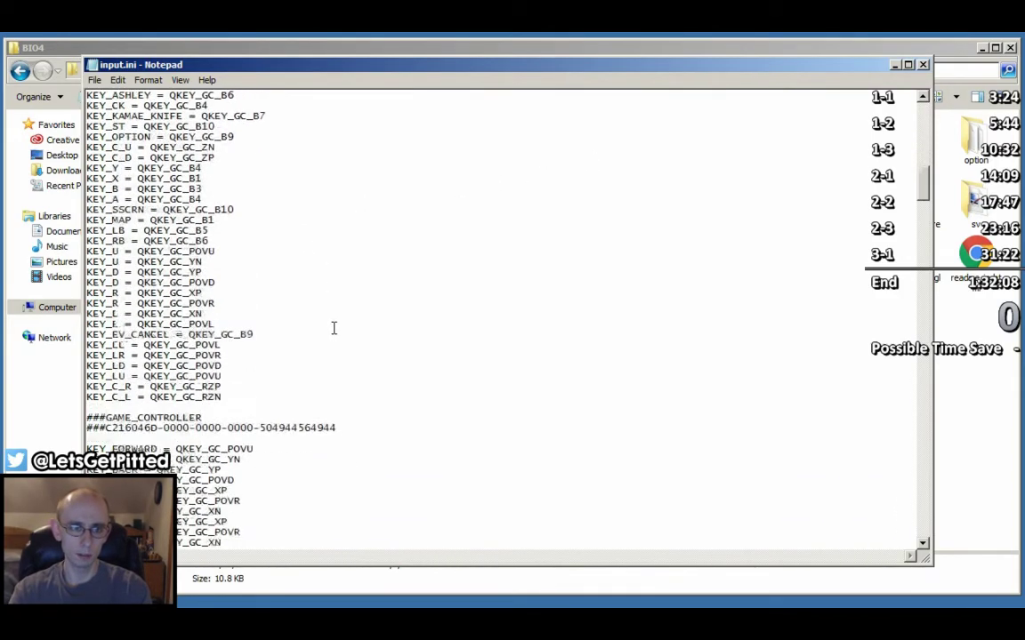
scroll(335, 325, "down", 20)
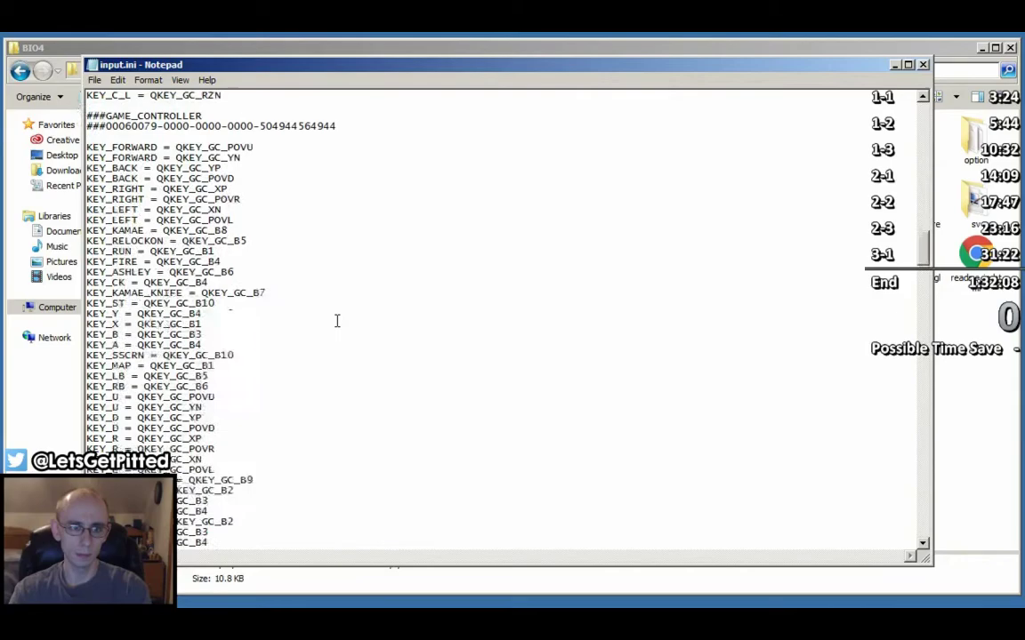
Highlight the ###GAMEPLAY and ###MENUS section headings in input.ini.
double_click(142, 376)
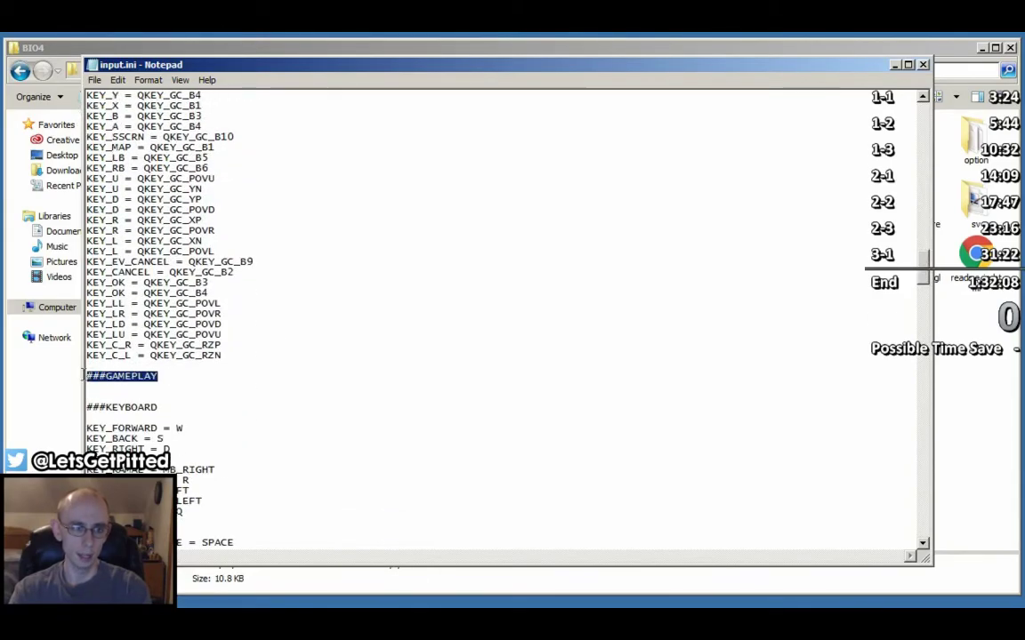
scroll(831, 246, "up", 20)
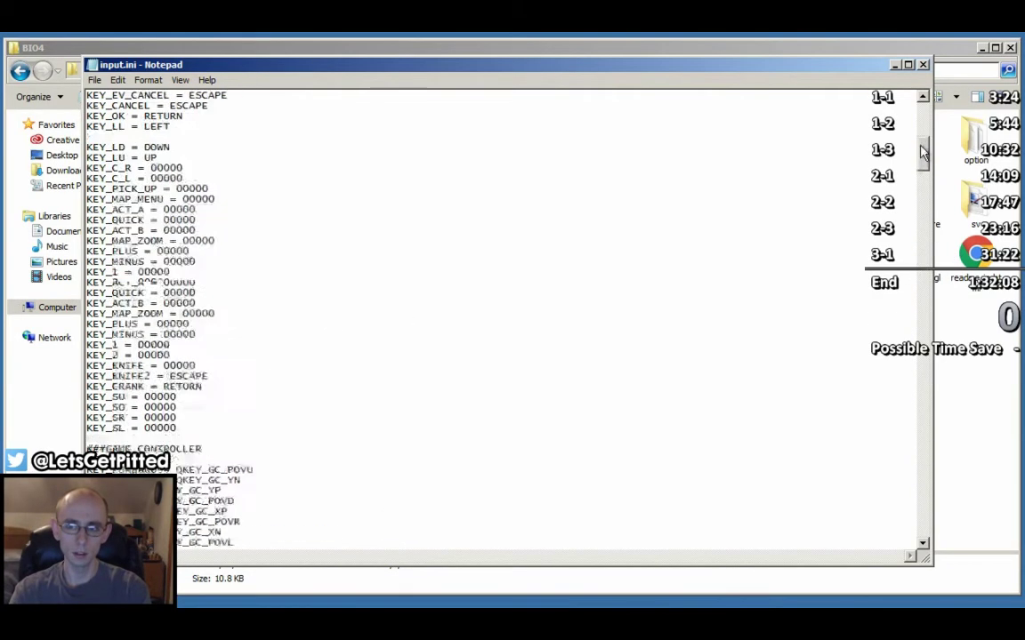
left_click_drag(167, 125, 71, 125)
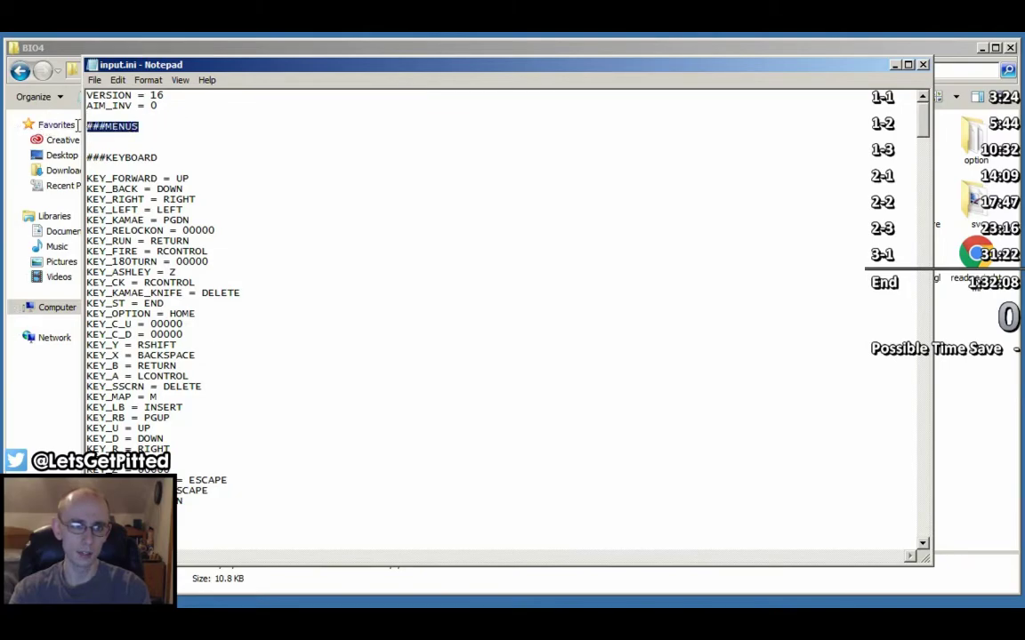
left_click(583, 166)
scroll(438, 368, "down", 20)
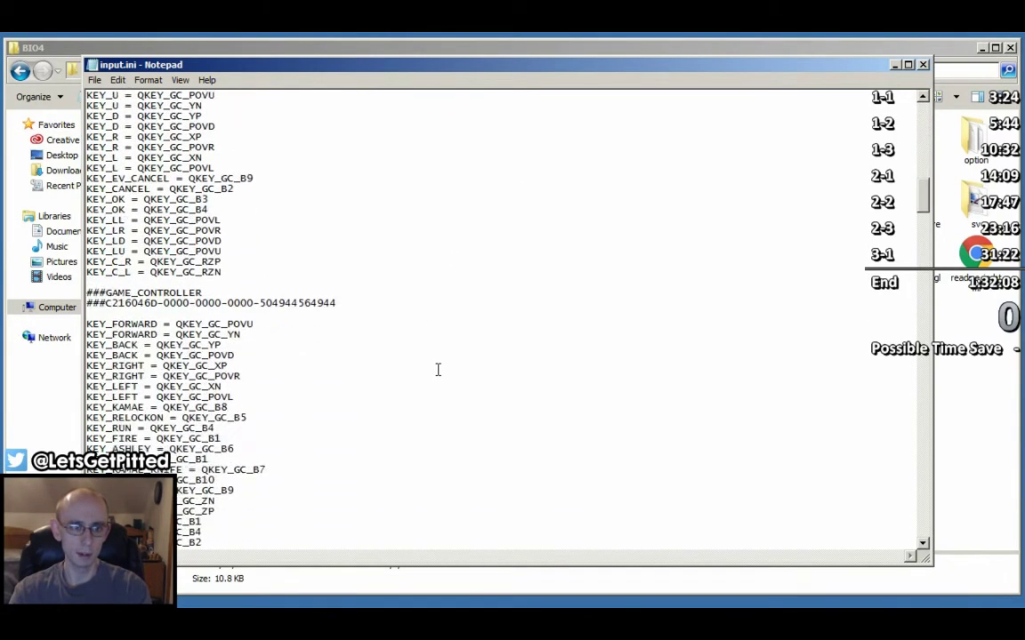
scroll(437, 367, "down", 15)
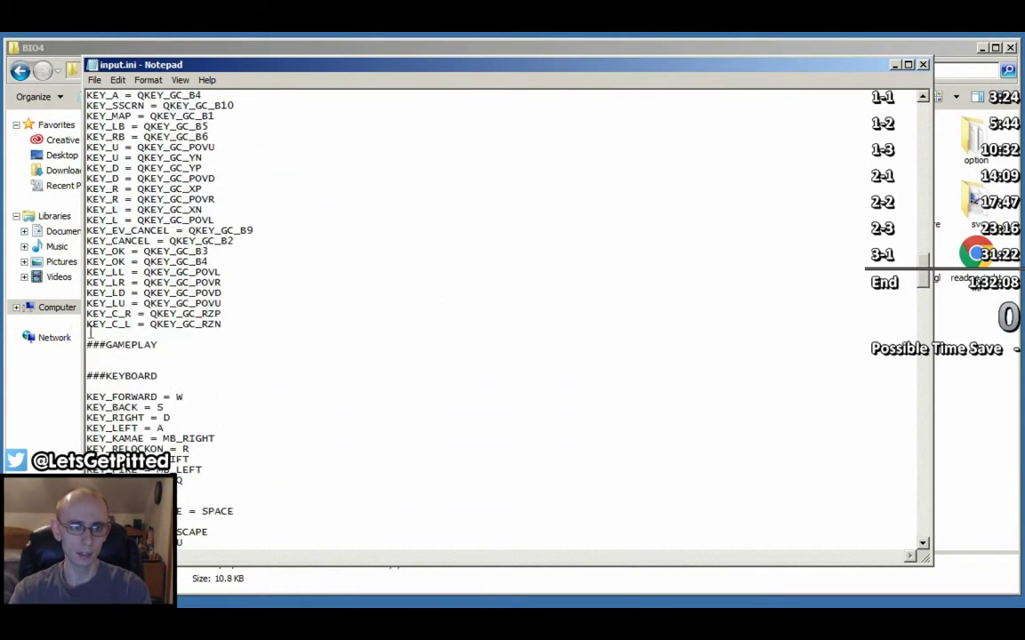
left_click_drag(158, 345, 103, 347)
left_click(181, 373)
Scroll further down to the ###XINPUT_CONTROLLER_A bindings.
scroll(181, 315, "down", 2)
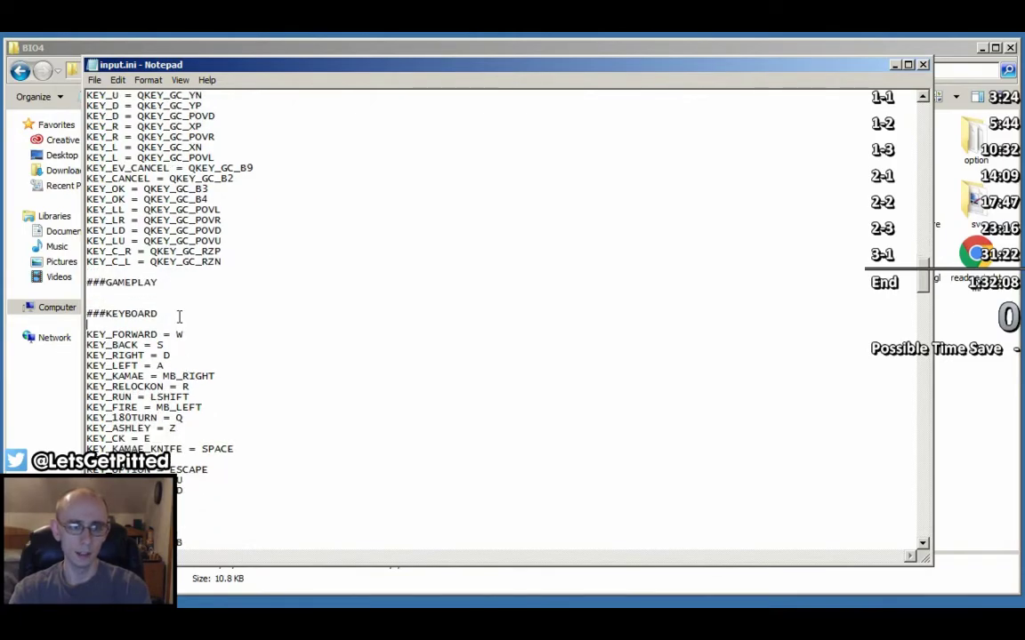
scroll(175, 316, "down", 5)
scroll(178, 329, "down", 11)
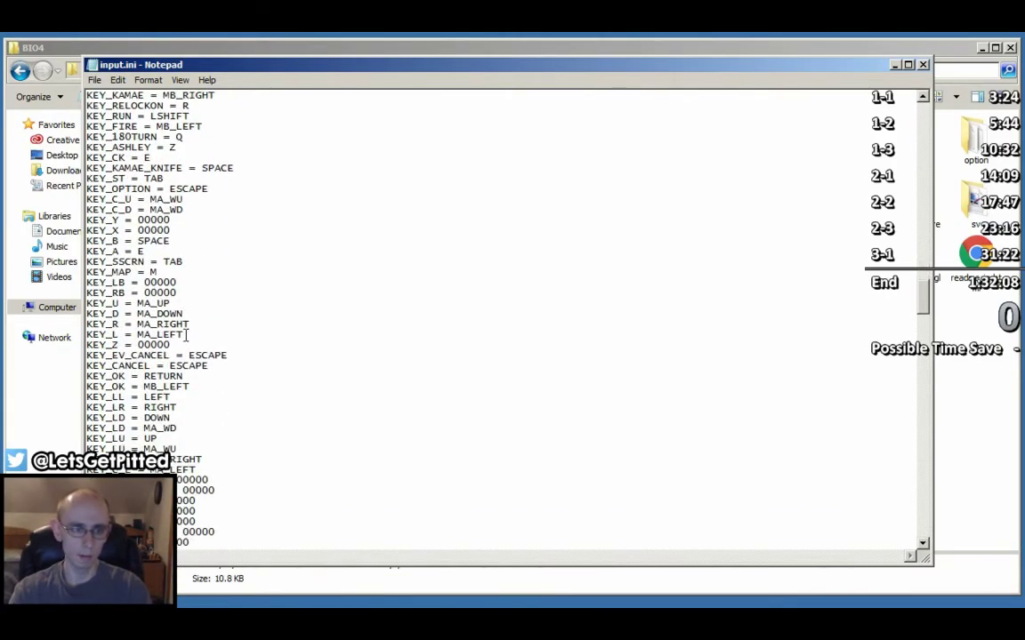
scroll(192, 346, "down", 7)
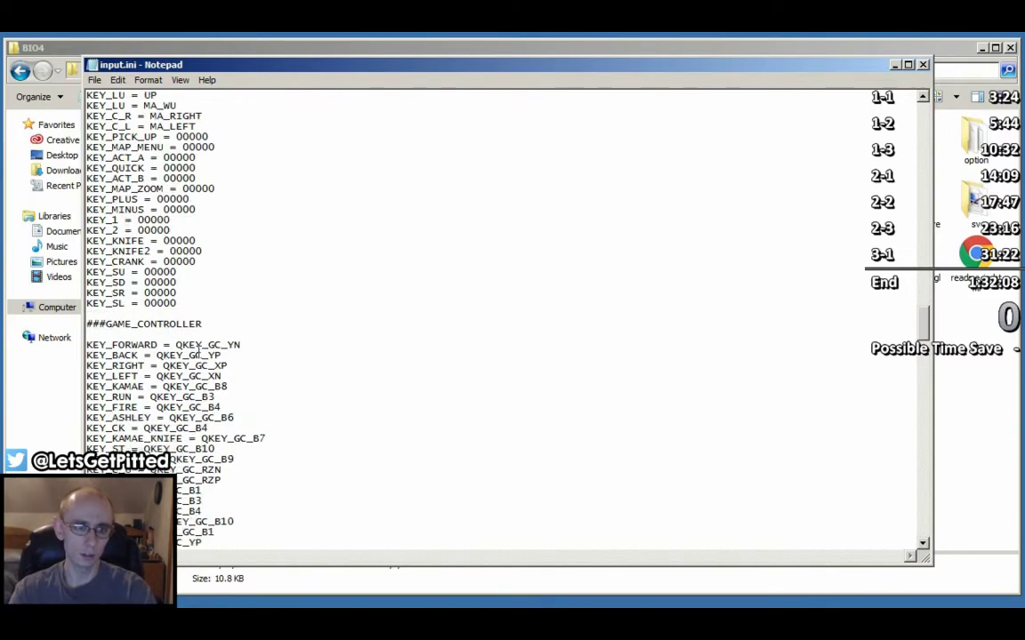
scroll(202, 353, "down", 3)
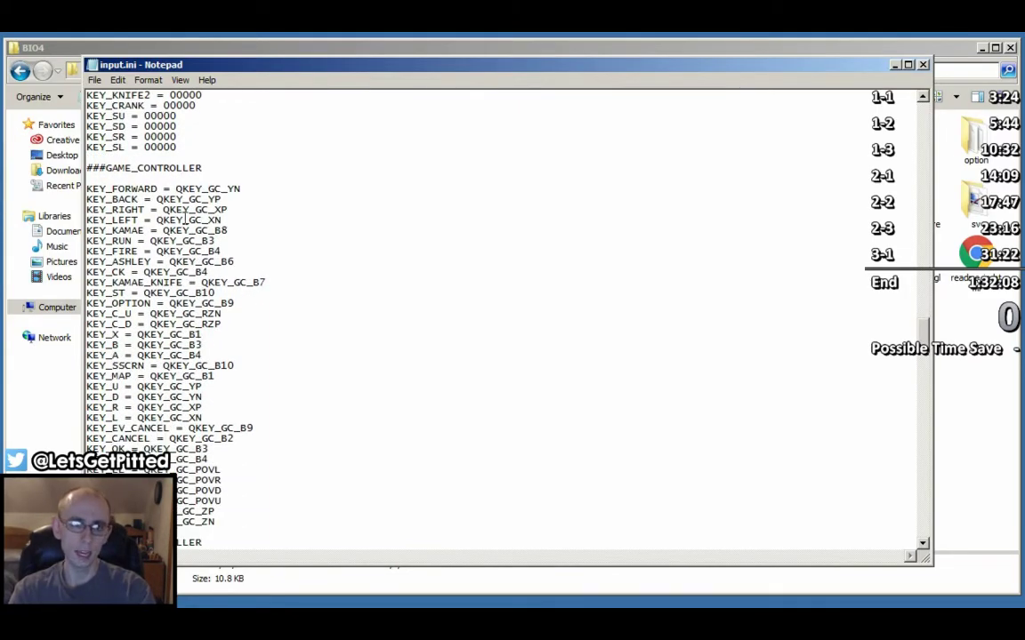
scroll(156, 313, "down", 4)
scroll(157, 313, "down", 6)
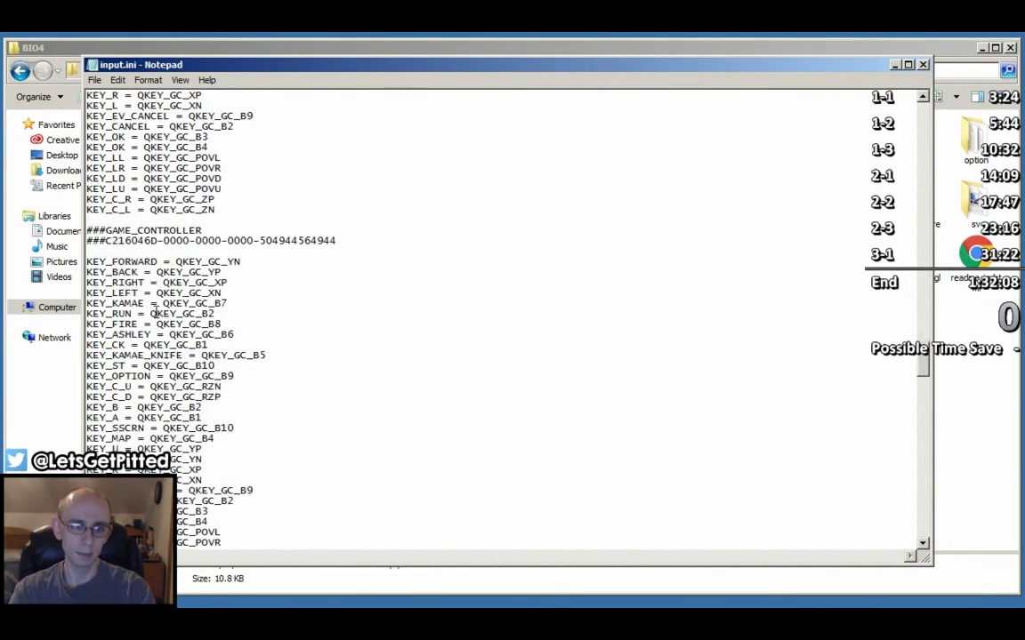
scroll(157, 313, "up", 6)
scroll(157, 313, "down", 6)
scroll(157, 307, "up", 3)
scroll(159, 305, "down", 4)
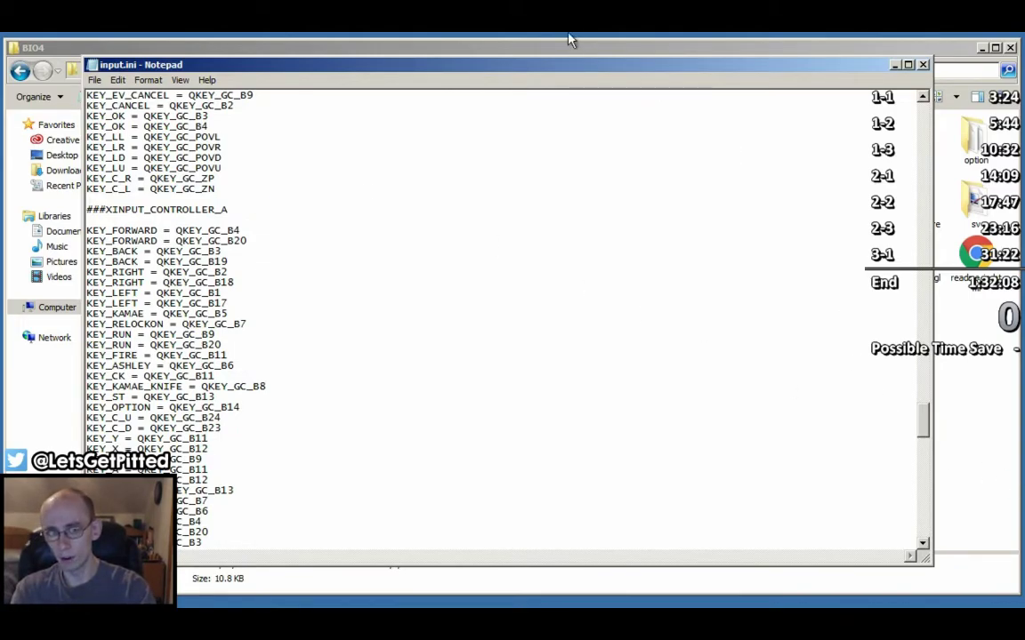
left_click_drag(816, 68, 904, 63)
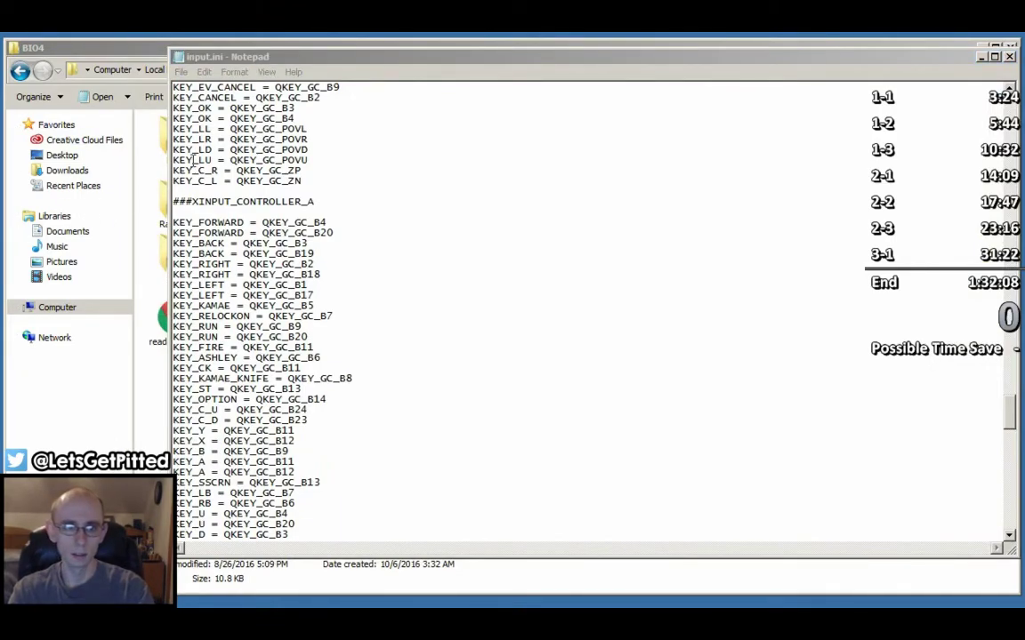
left_click_drag(169, 153, 193, 160)
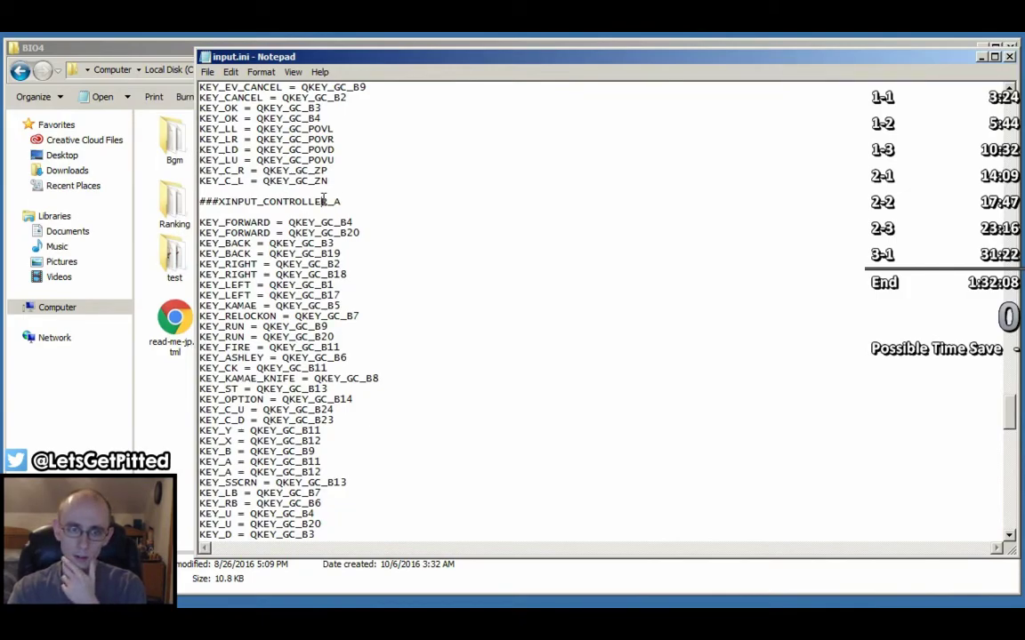
left_click_drag(341, 201, 199, 199)
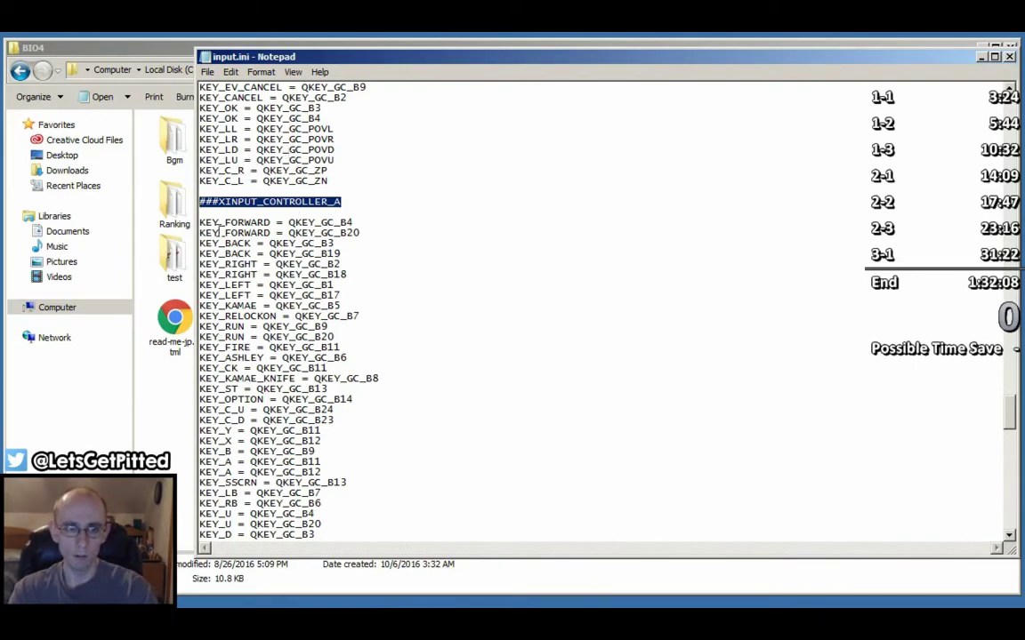
left_click_drag(353, 223, 289, 224)
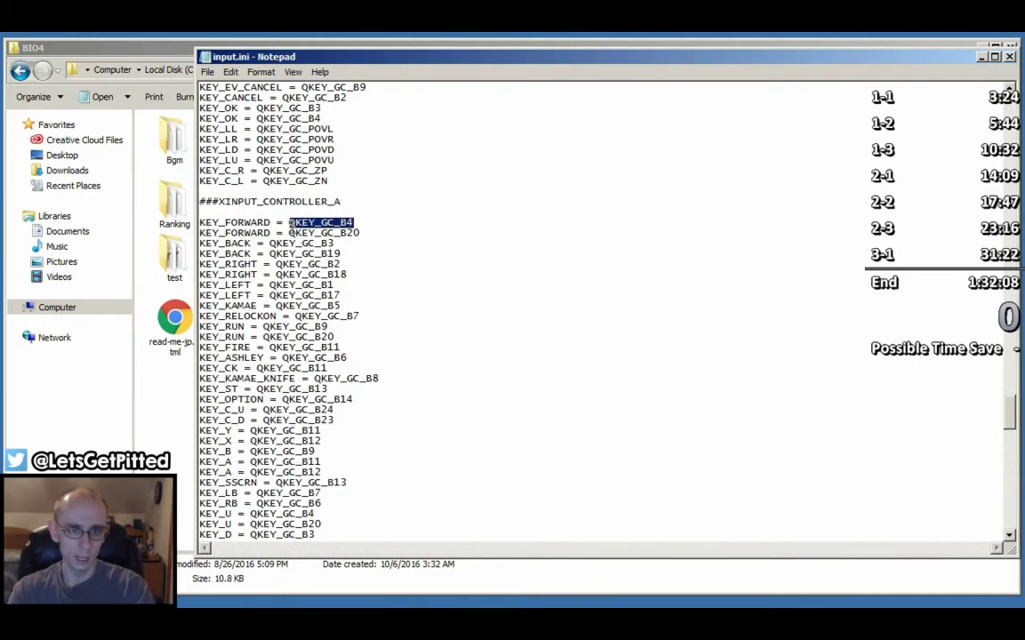
left_click_drag(370, 232, 290, 233)
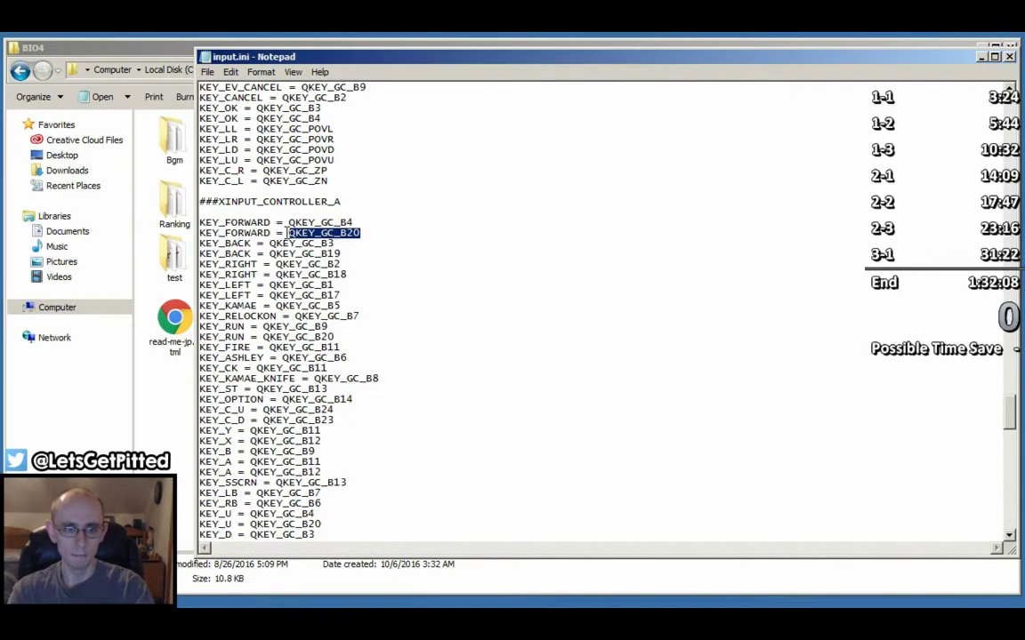
left_click(287, 232)
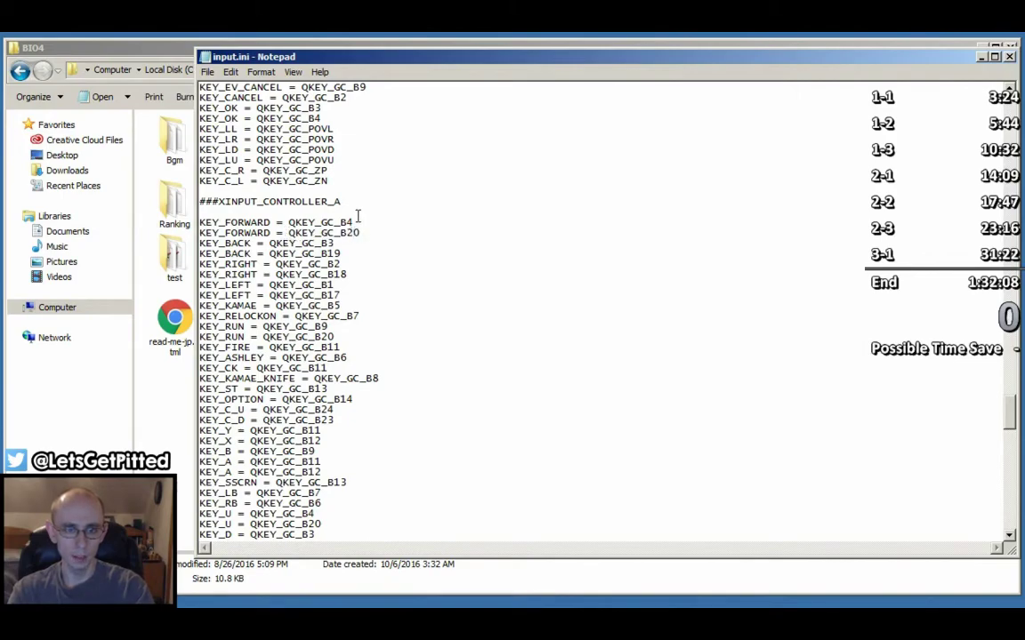
left_click_drag(354, 222, 276, 244)
left_click_drag(340, 264, 275, 265)
left_click_drag(334, 285, 301, 286)
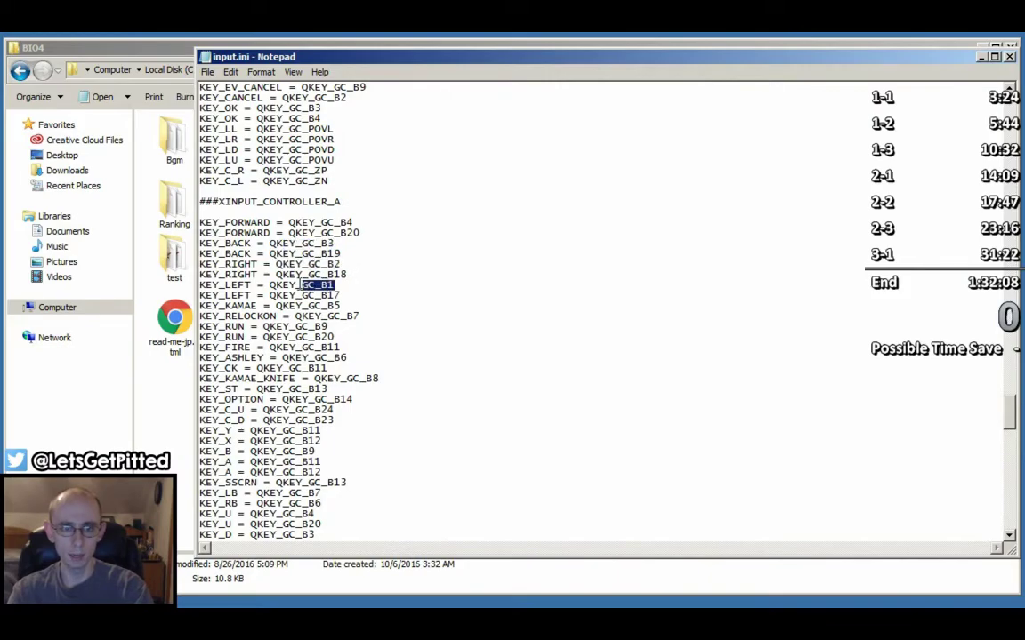
left_click(377, 234)
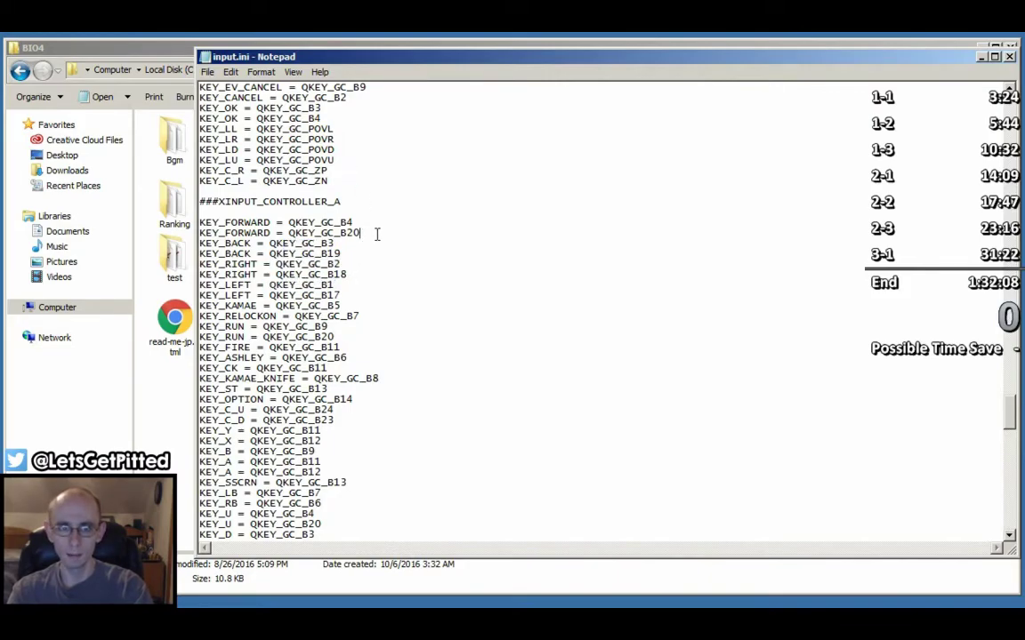
left_click_drag(360, 233, 277, 233)
left_click_drag(341, 254, 269, 254)
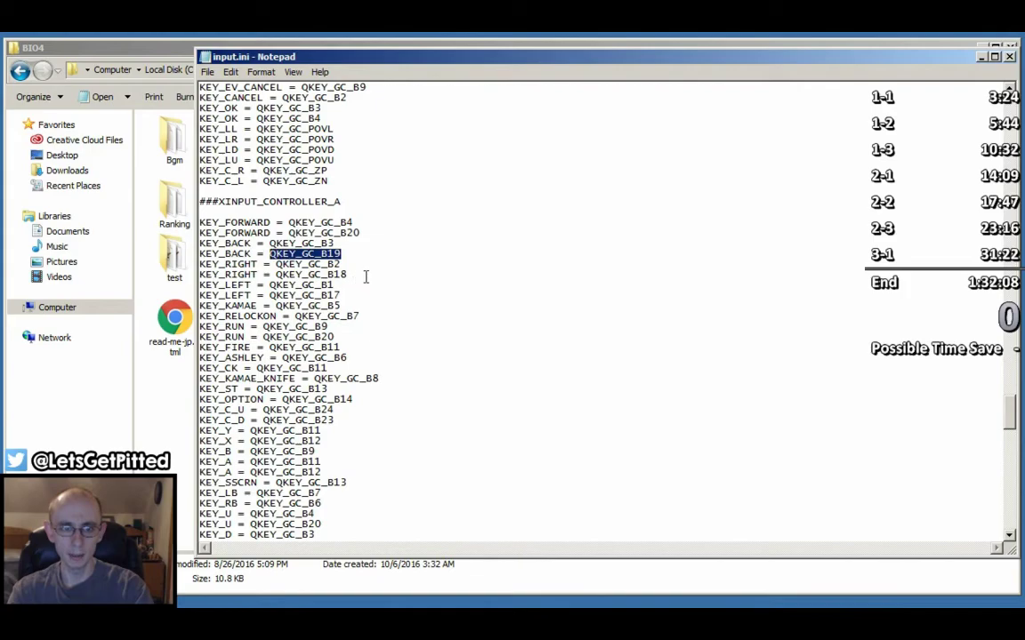
left_click_drag(340, 295, 265, 293)
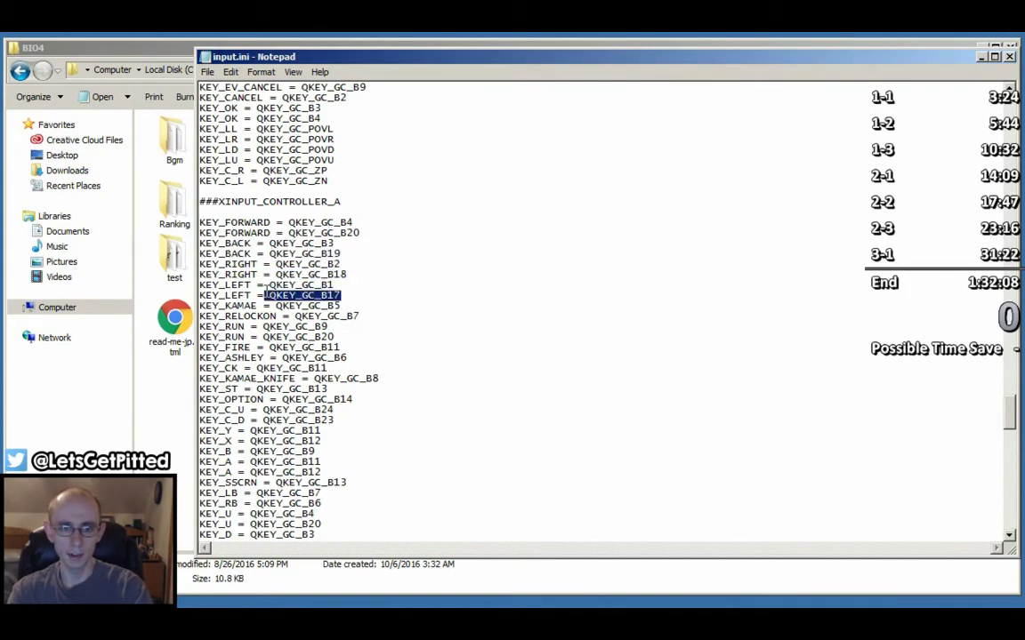
left_click(243, 326)
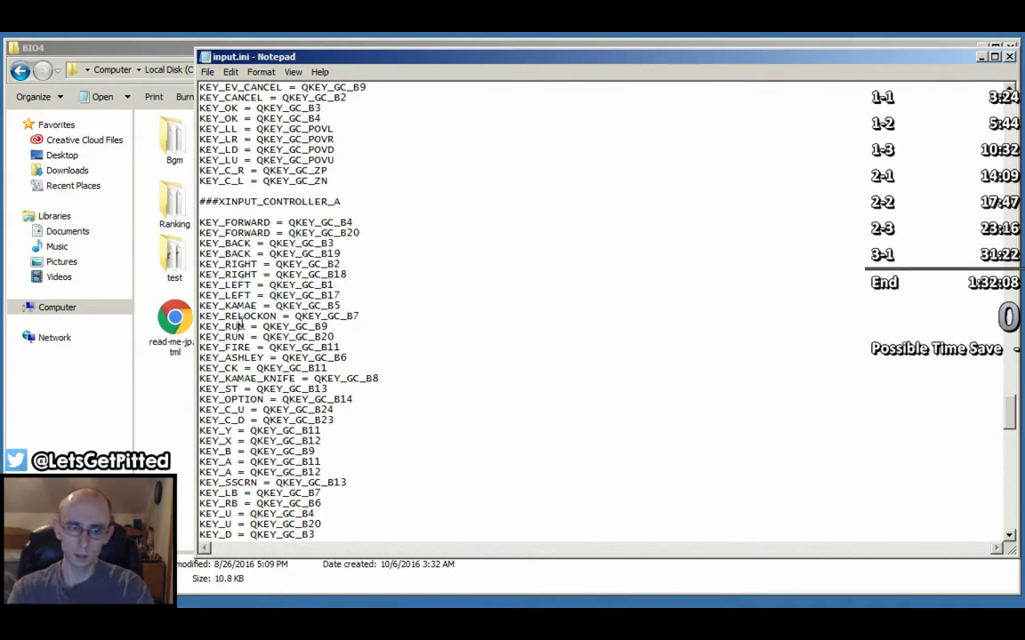
left_click_drag(364, 325, 200, 327)
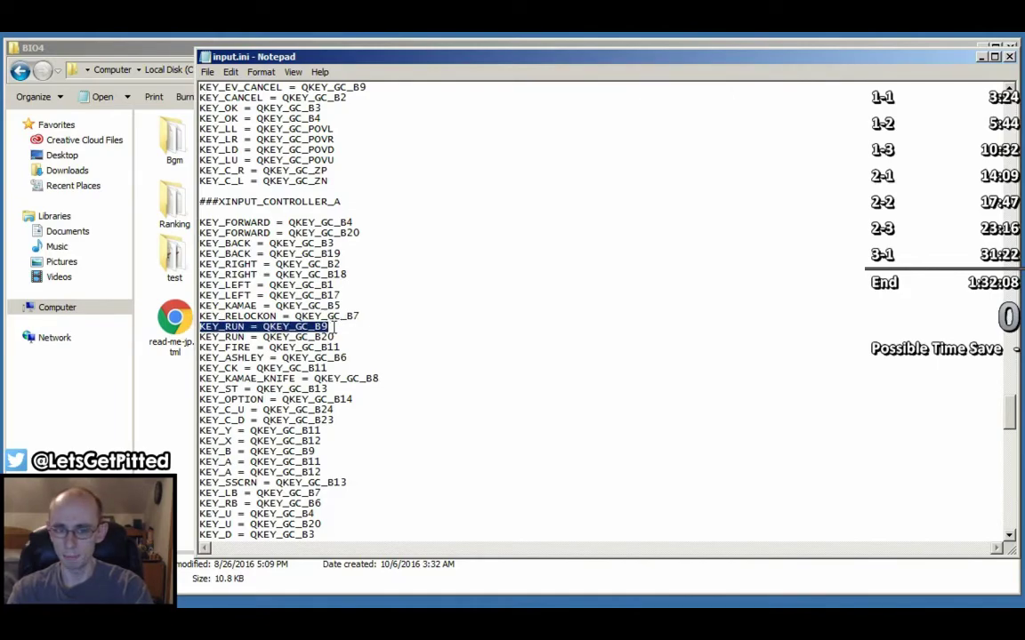
left_click(306, 331)
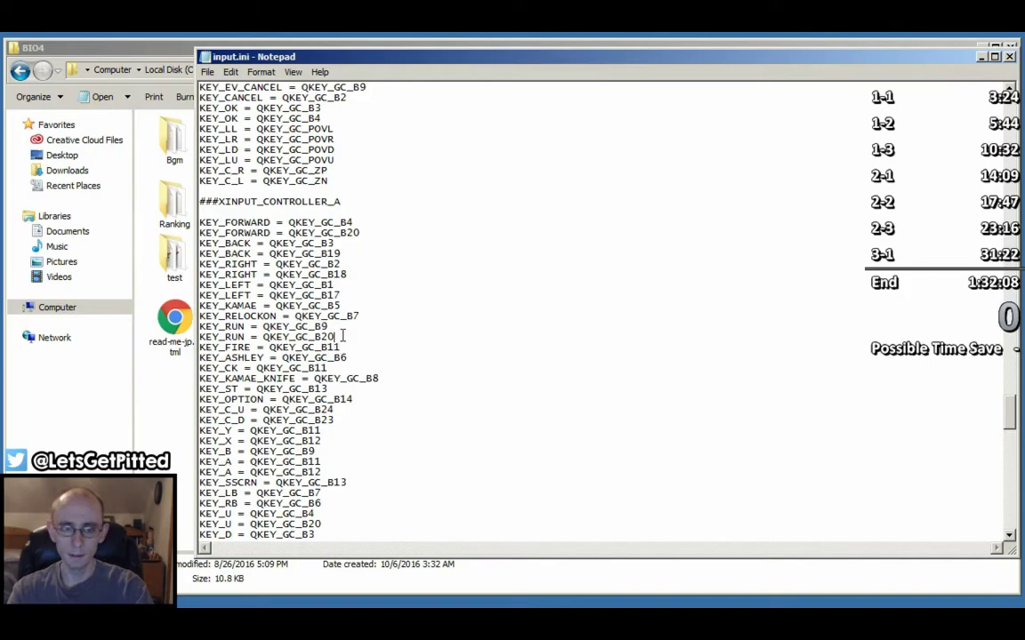
left_click_drag(337, 338, 187, 338)
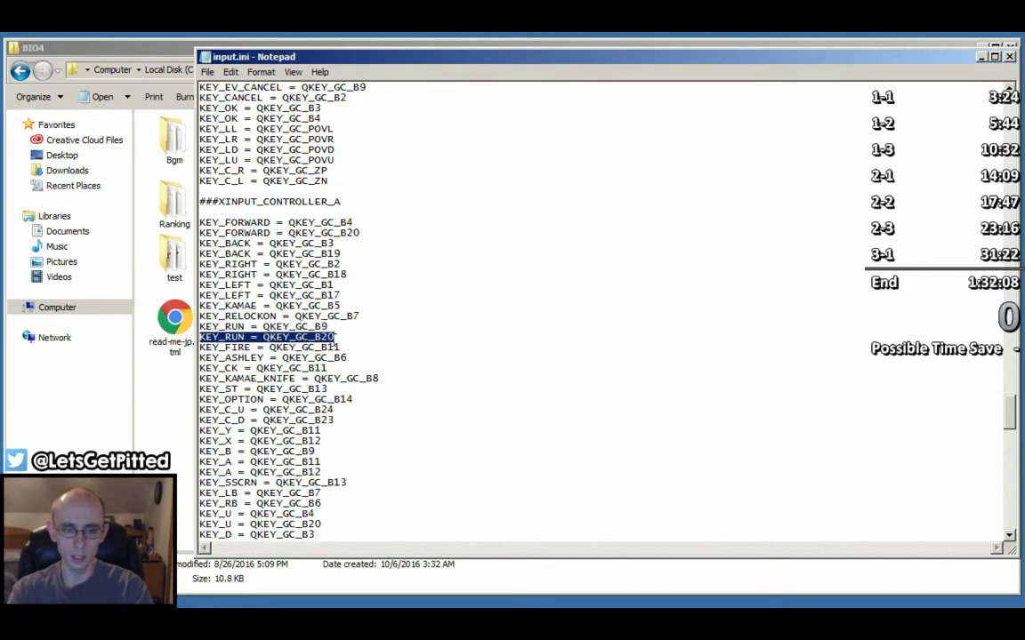
left_click(364, 232)
left_click_drag(364, 232, 205, 239)
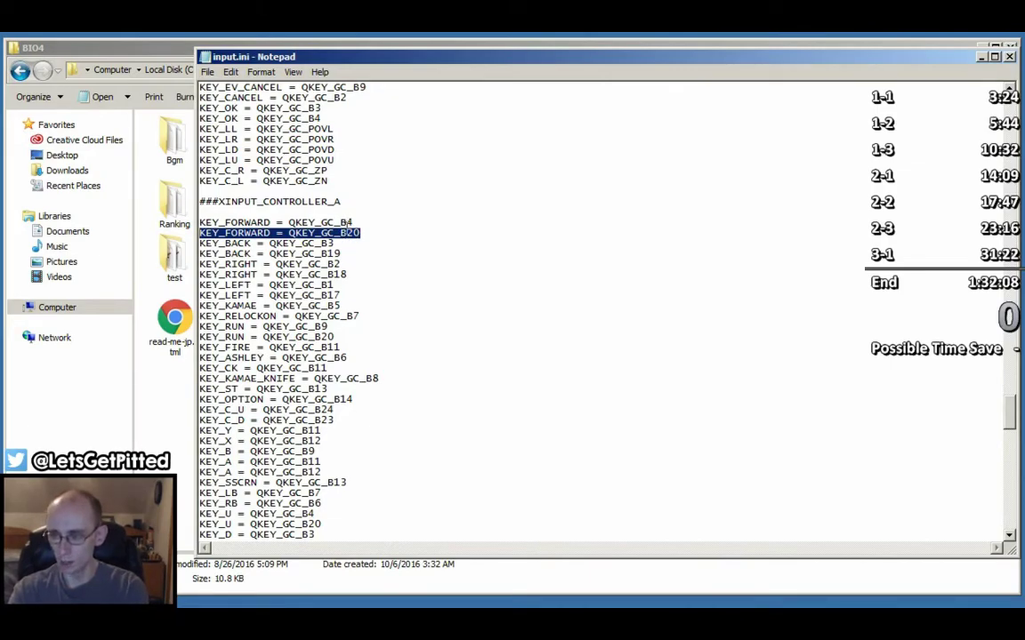
left_click_drag(355, 337, 201, 338)
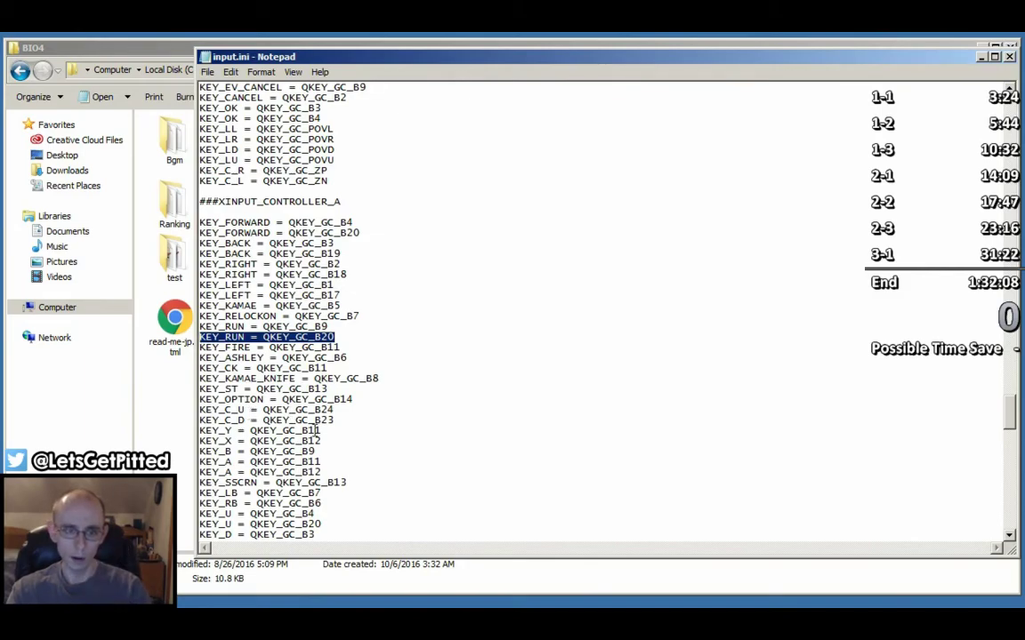
left_click(283, 388)
scroll(277, 433, "down", 1)
scroll(277, 431, "down", 1)
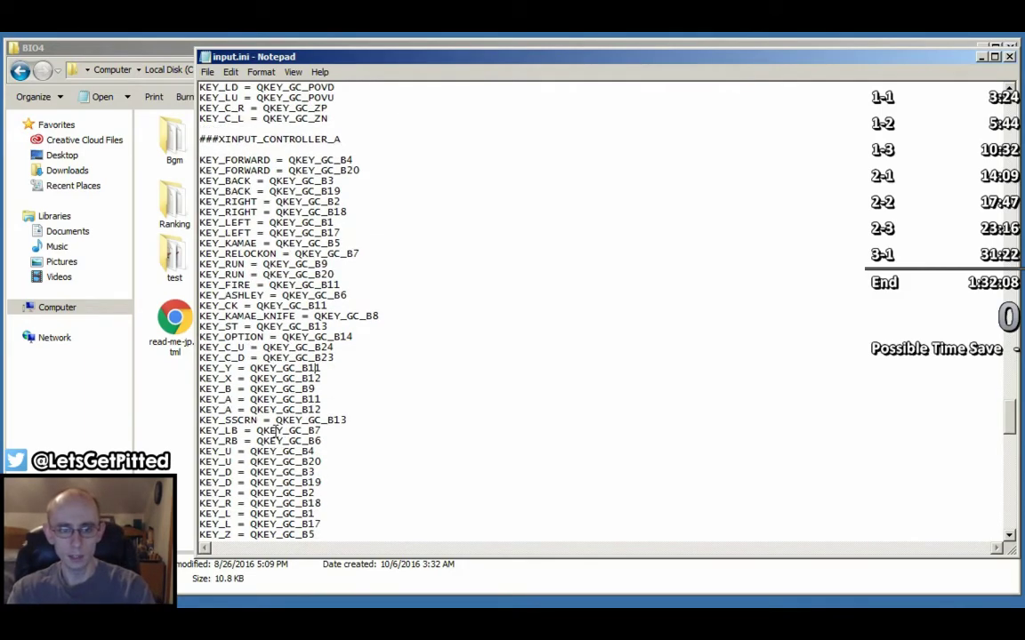
left_click_drag(328, 367, 189, 375)
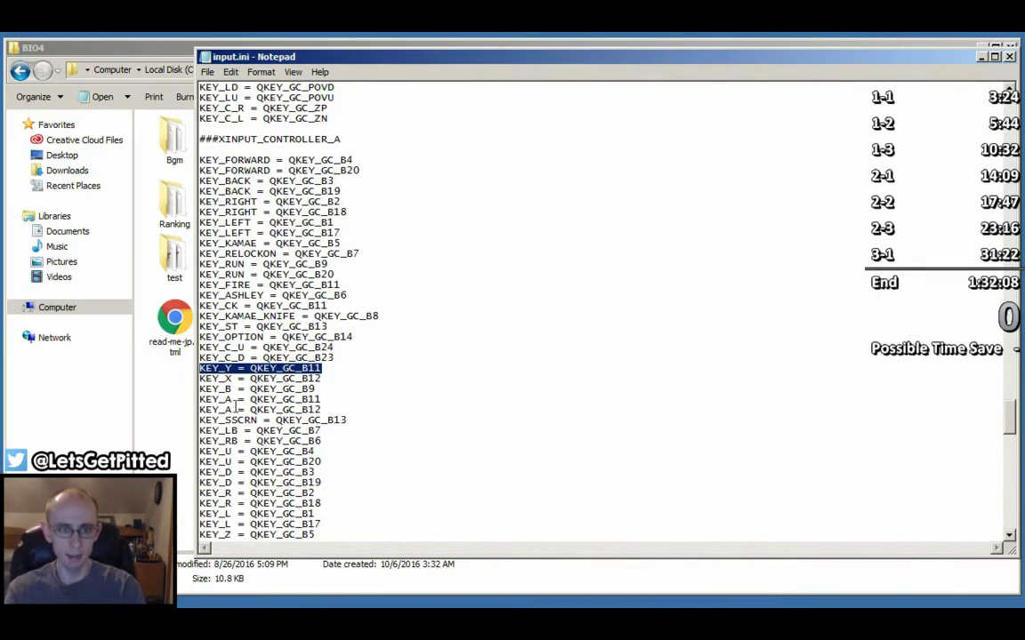
left_click_drag(328, 389, 191, 379)
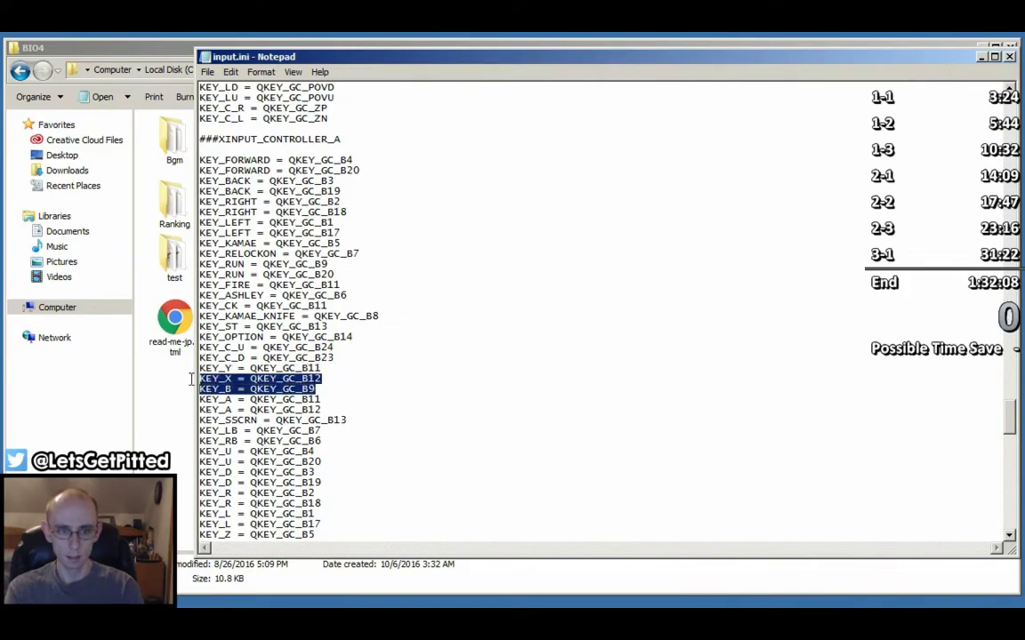
left_click(288, 378)
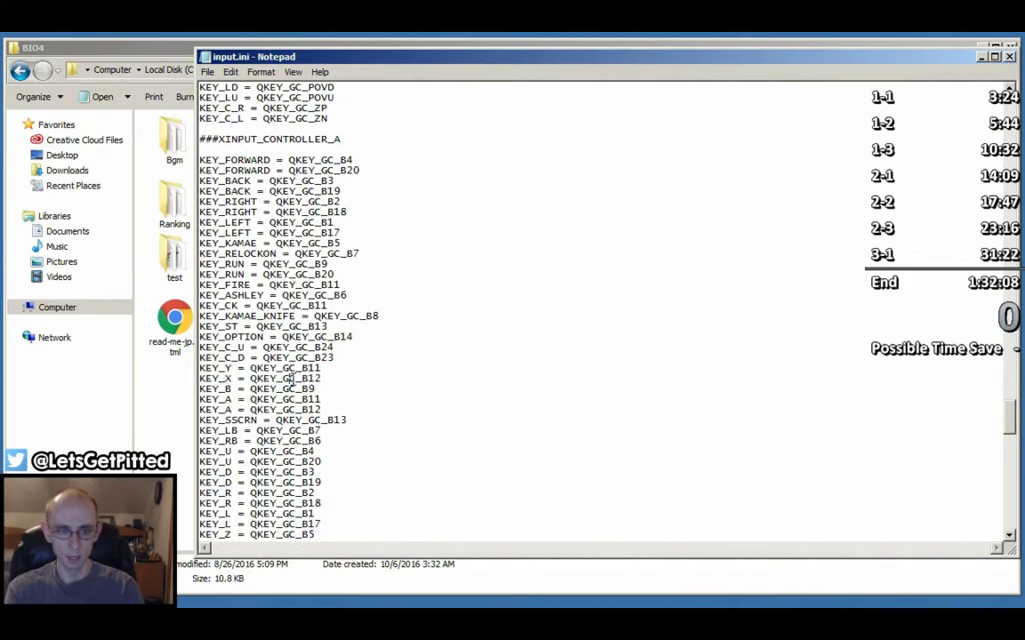
left_click_drag(321, 410, 195, 399)
left_click(338, 409)
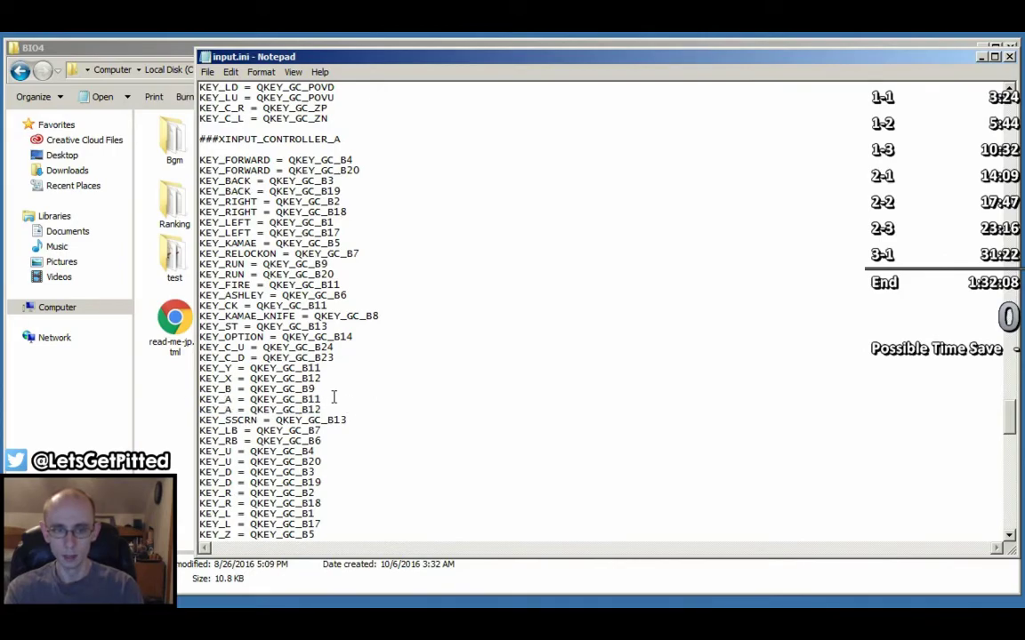
left_click(332, 399)
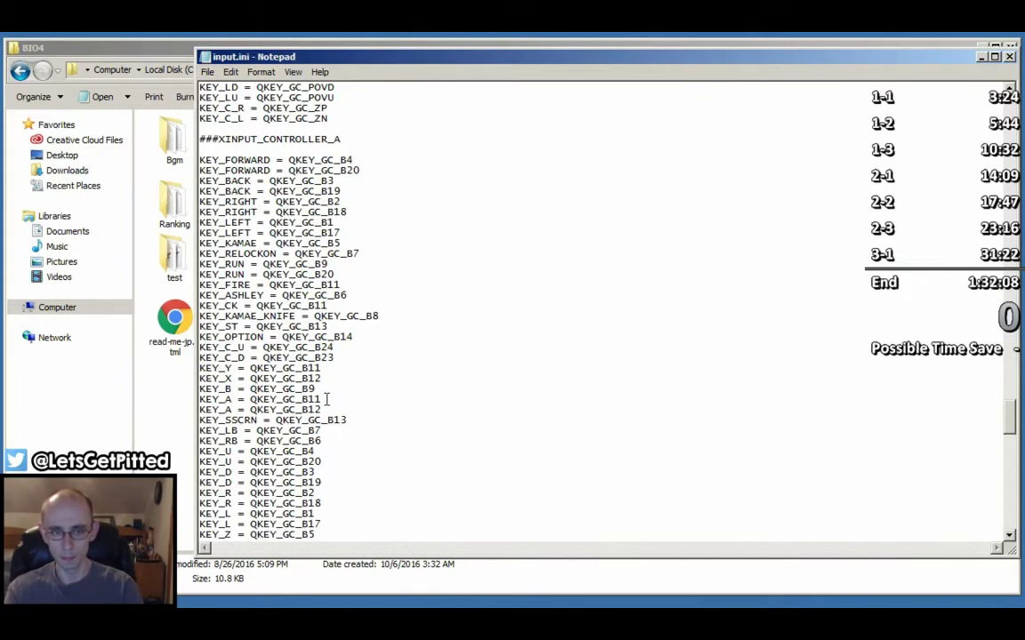
left_click_drag(321, 367, 276, 367)
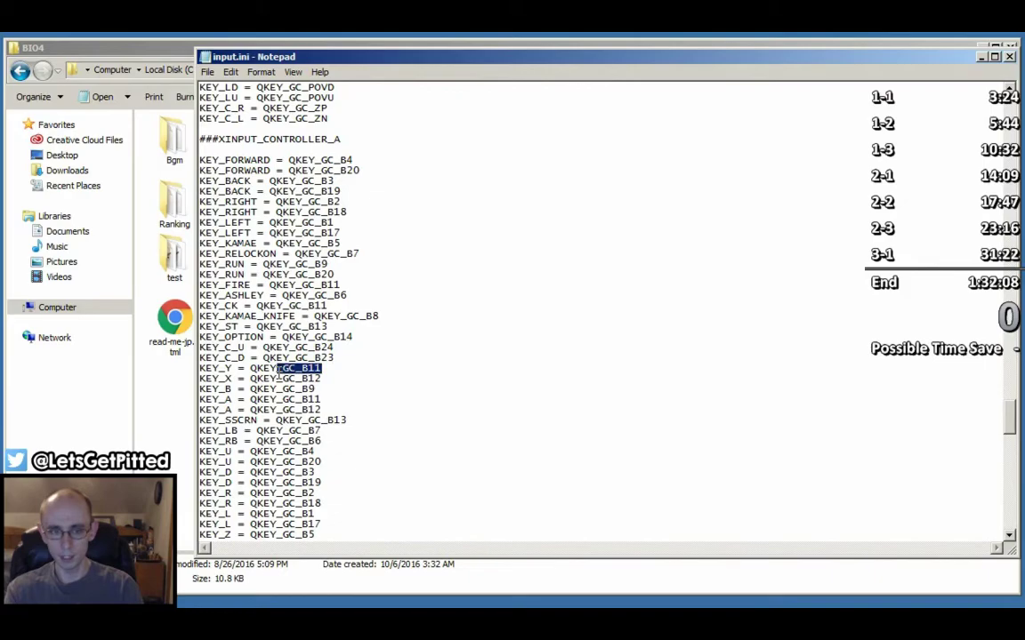
left_click_drag(321, 410, 276, 410)
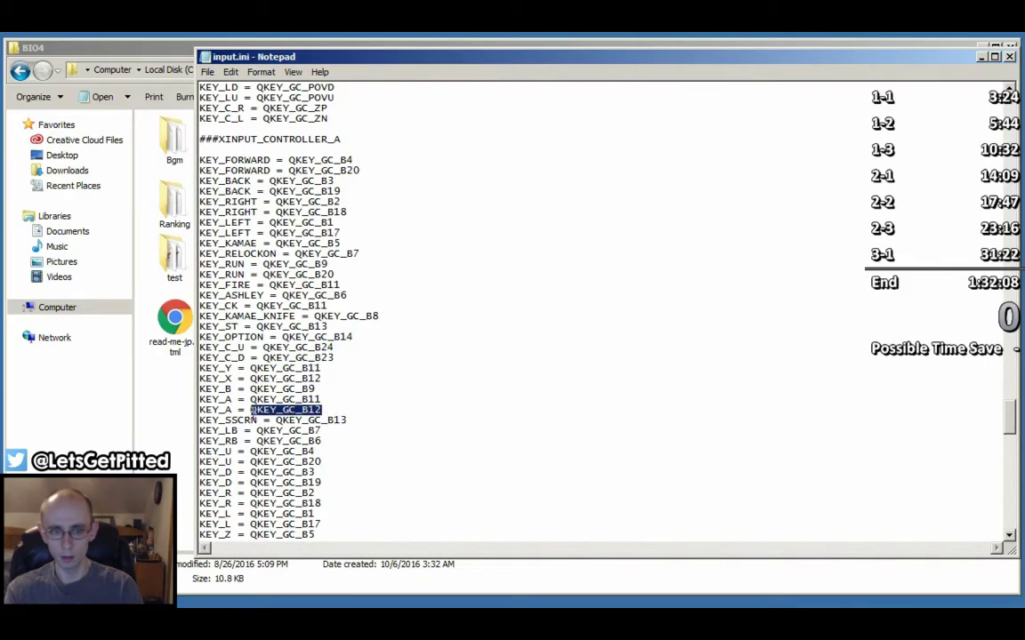
left_click(290, 406)
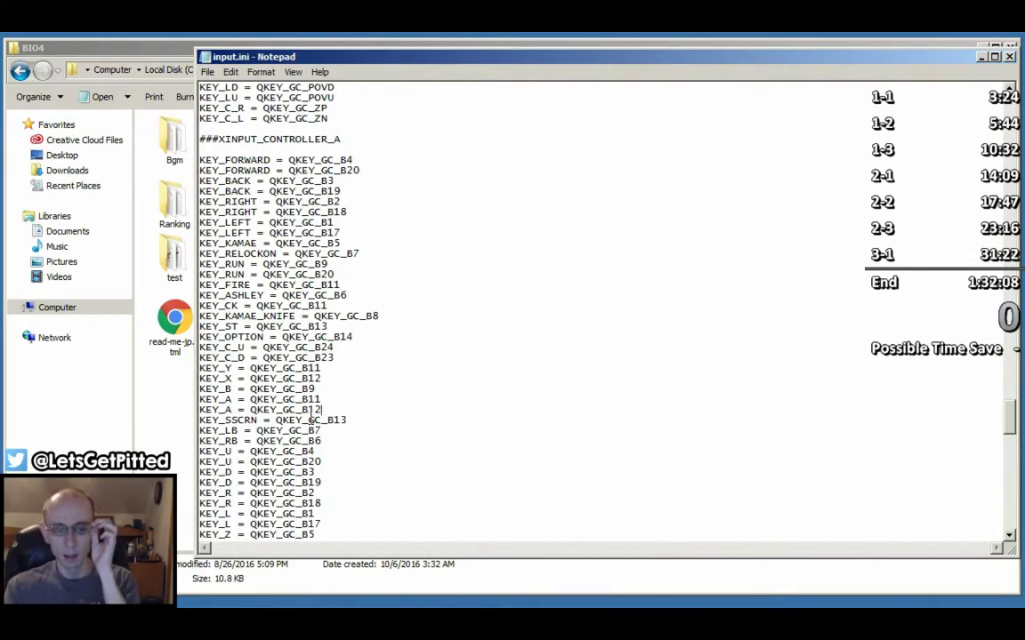
Review the KEY_EV_CANCEL bindings to QKEY_GC_B7, B14, B11 and B10.
scroll(321, 418, "down", 3)
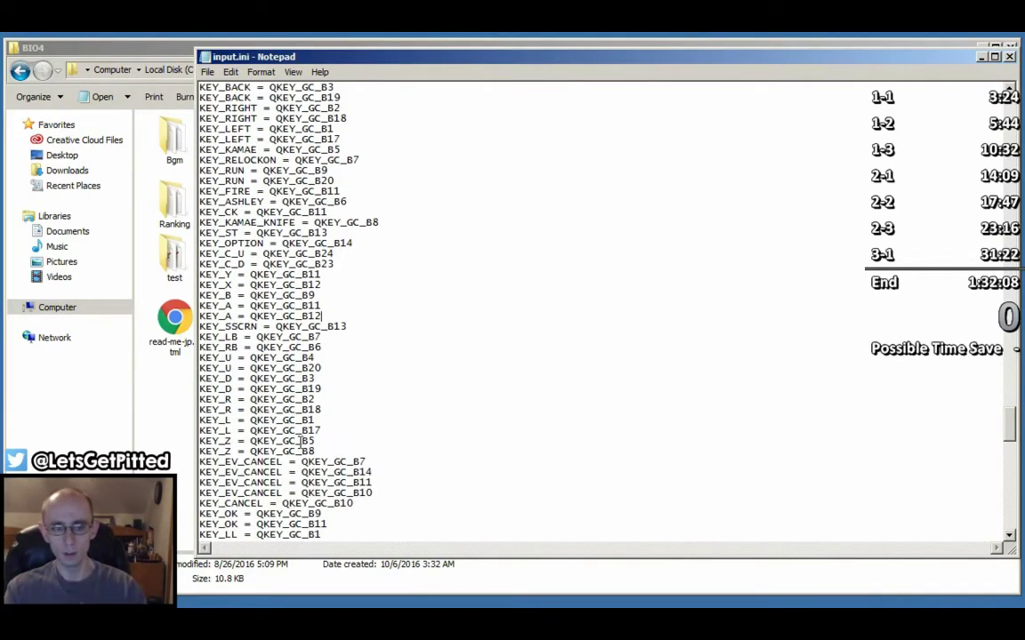
left_click_drag(398, 493, 191, 464)
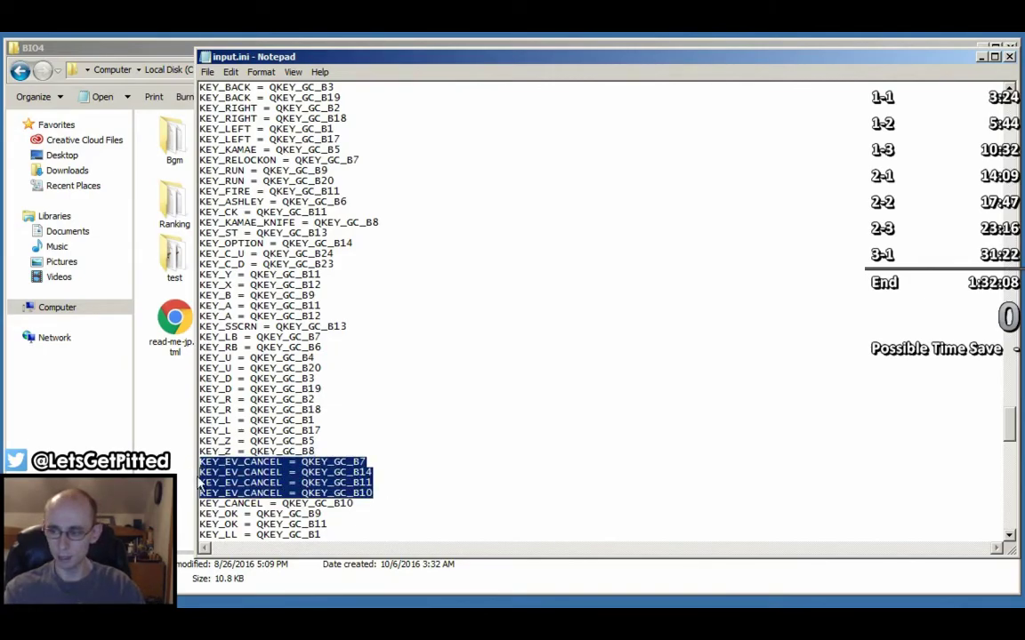
left_click(337, 482)
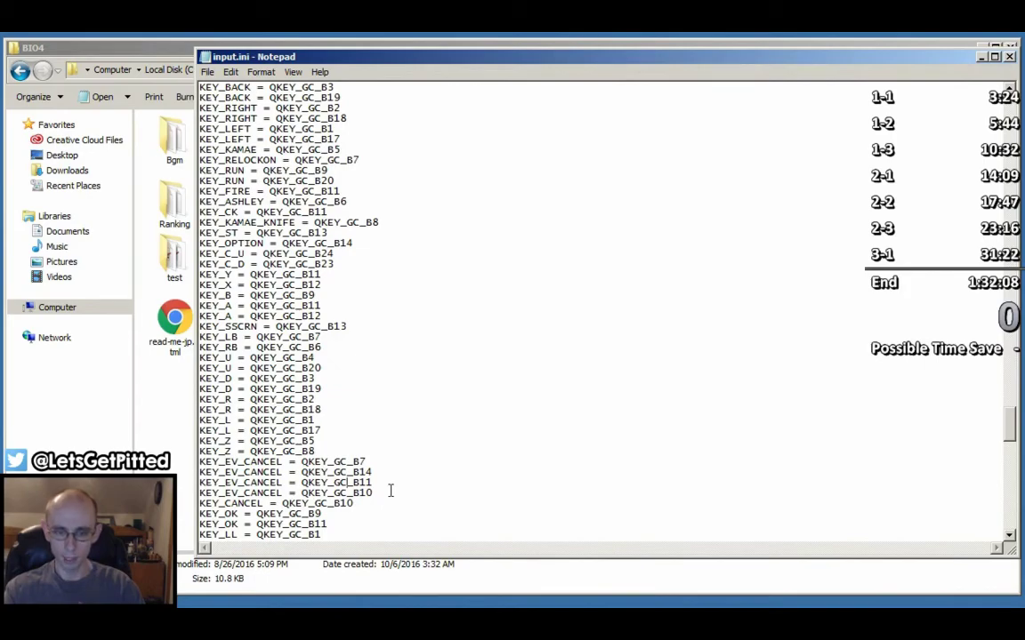
left_click_drag(379, 473, 229, 472)
left_click_drag(372, 493, 252, 483)
left_click_drag(367, 462, 201, 461)
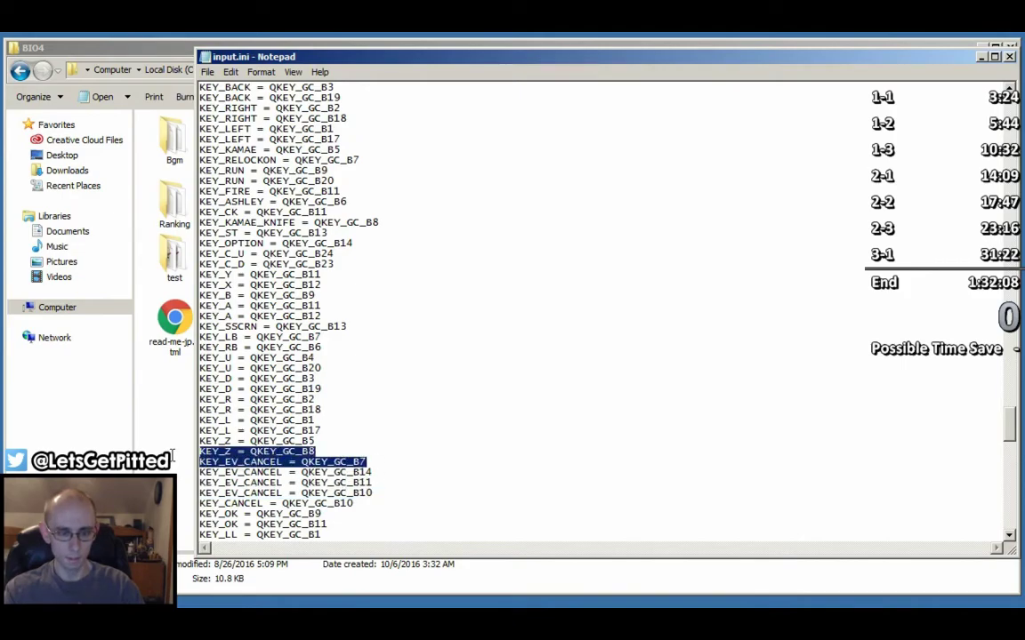
left_click_drag(393, 473, 238, 472)
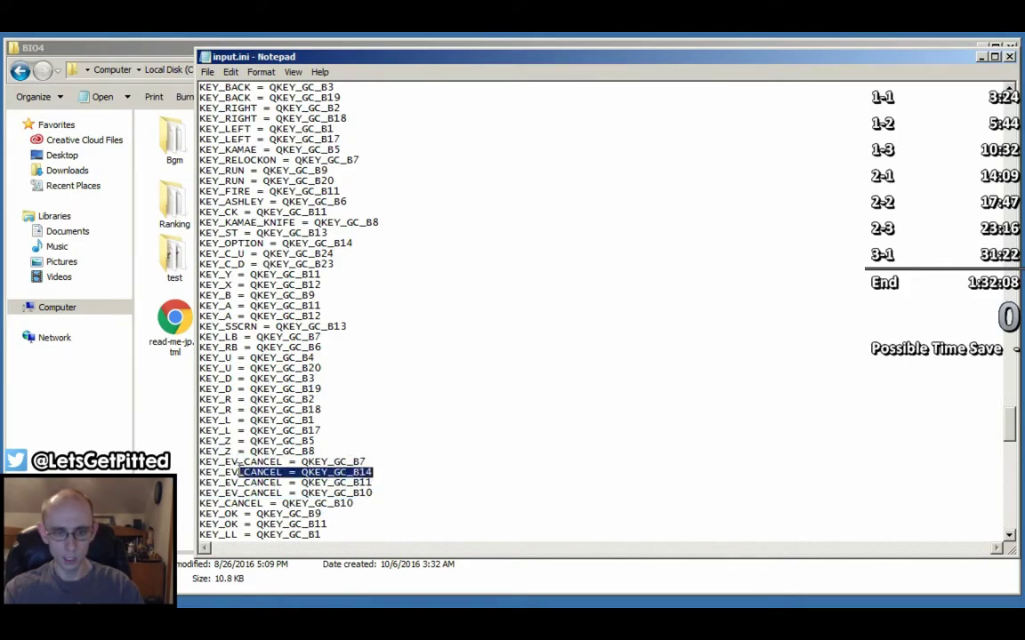
left_click_drag(365, 461, 201, 461)
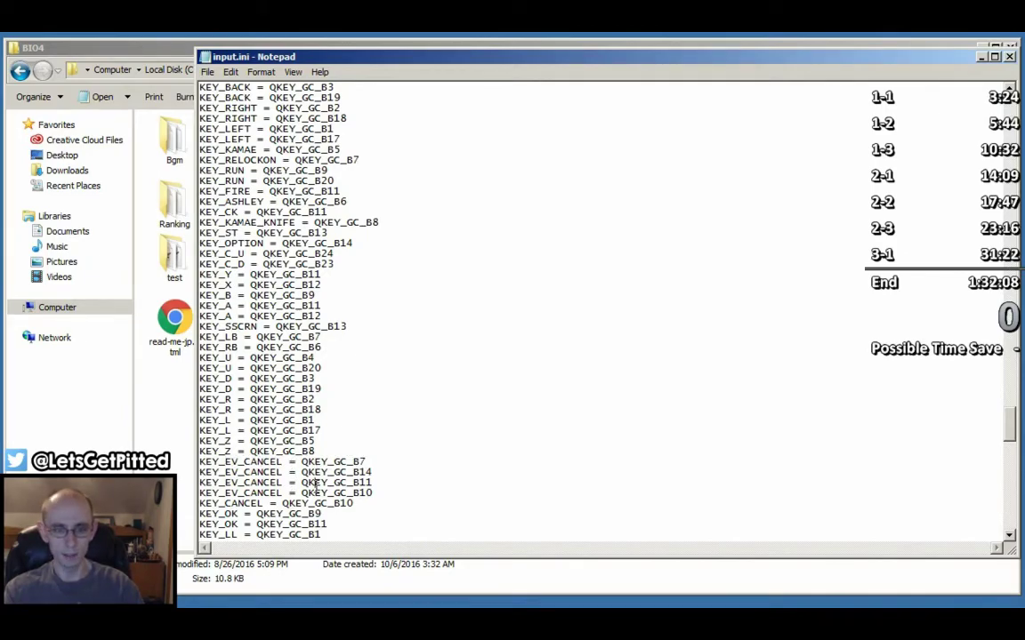
left_click_drag(392, 493, 228, 493)
left_click(229, 486)
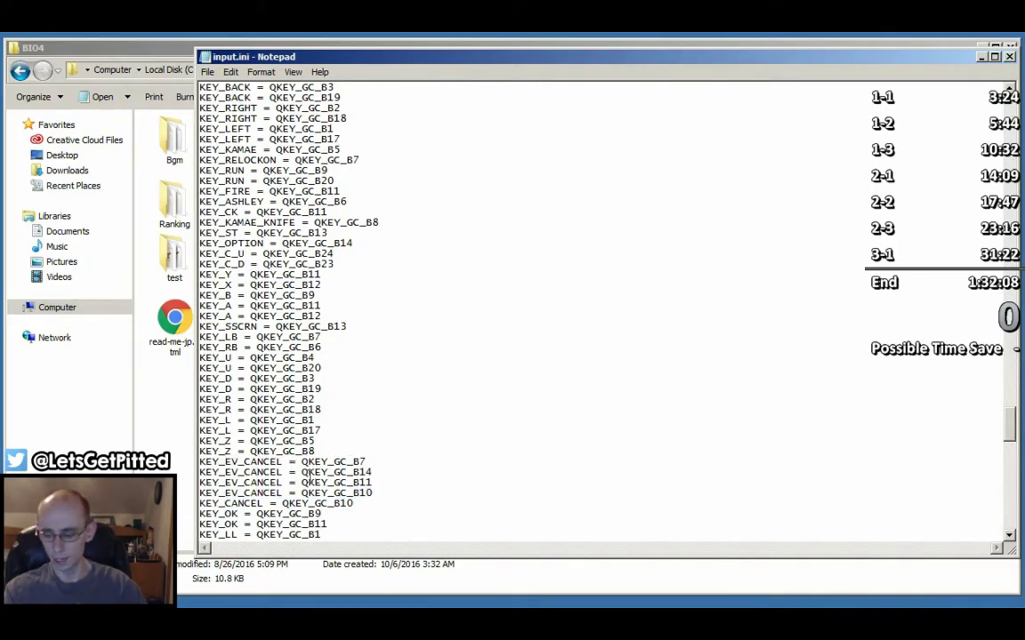
Close input.ini and the BIO4 folder window with Alt+F4, leaving bindings unedited.
scroll(316, 469, "down", 2)
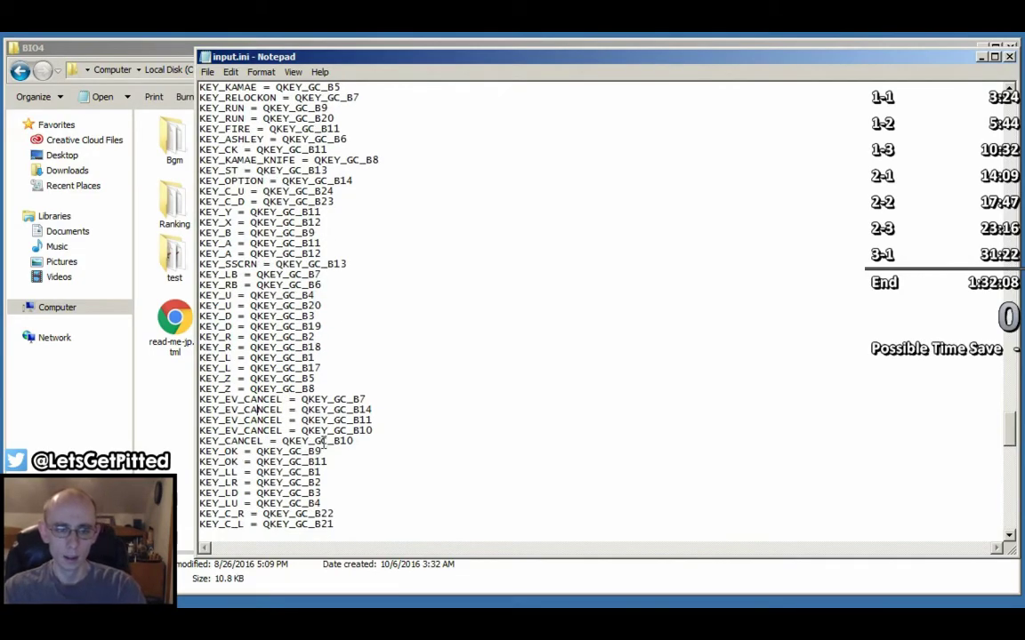
scroll(314, 459, "up", 1)
scroll(314, 460, "up", 4)
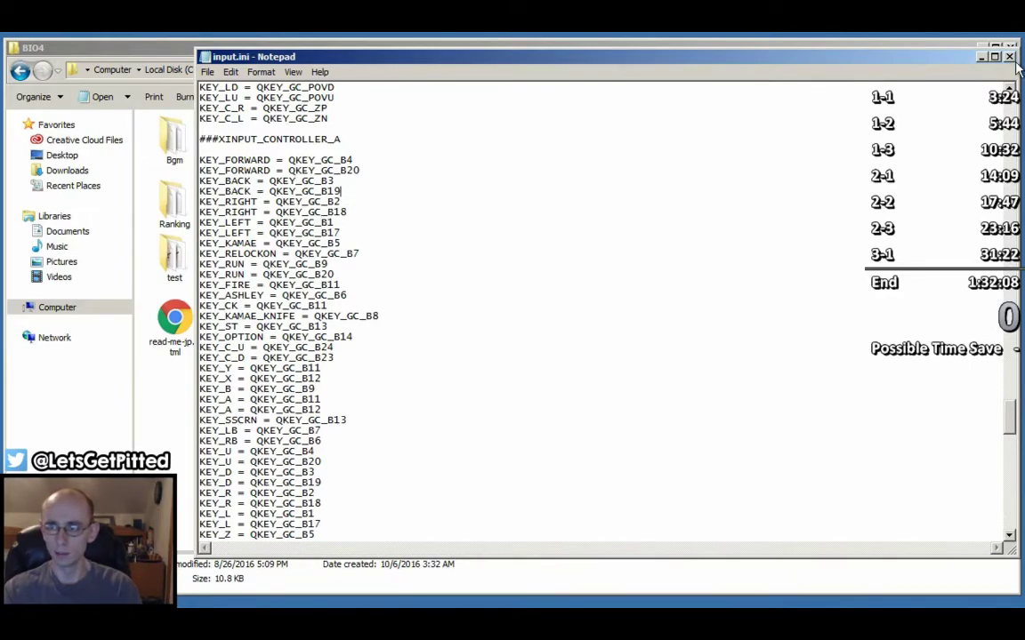
key("alt+F4")
key("alt+F4")
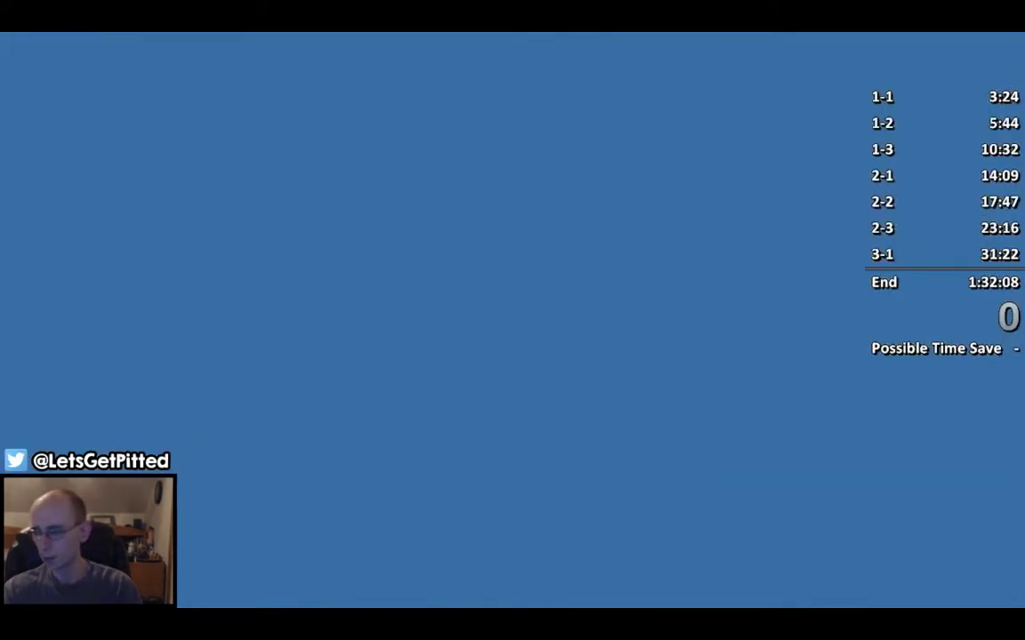